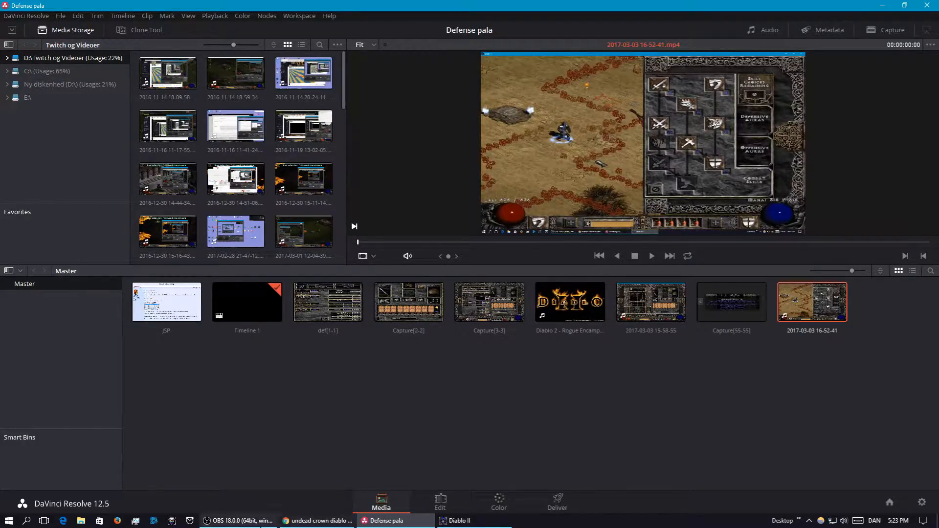
Switch to OBS to view its scenes, sources and recording controls, and minimize its window.
left_click(238, 520)
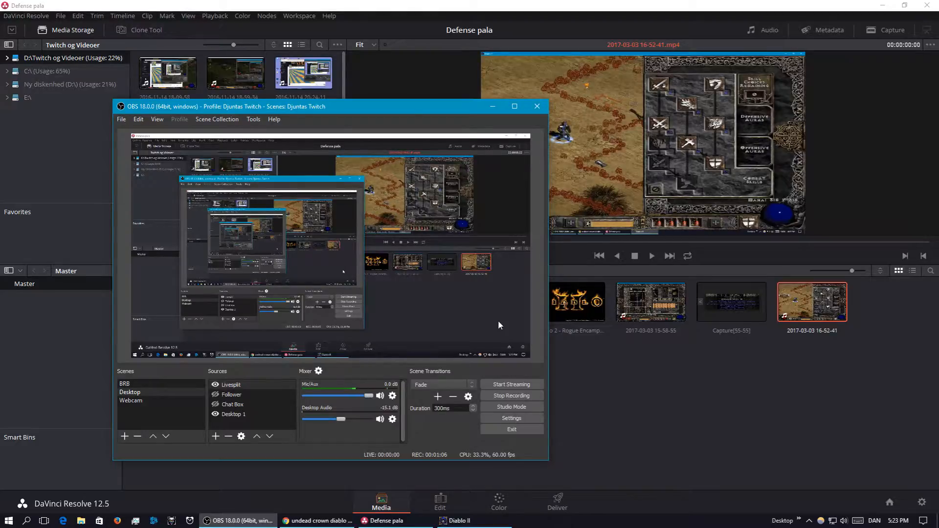
left_click(492, 107)
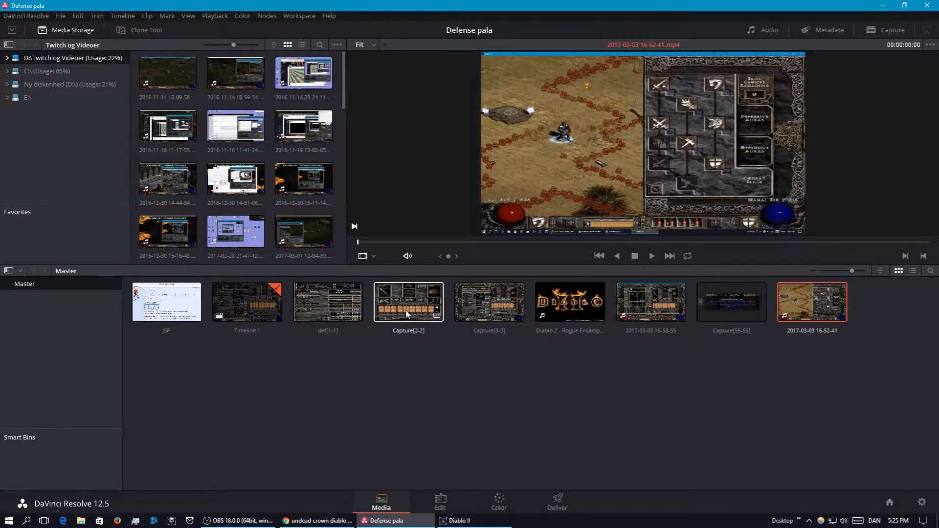
Capture a trial rectangular snip of the screen with Snipping Tool and discard it without saving.
left_click(9, 520)
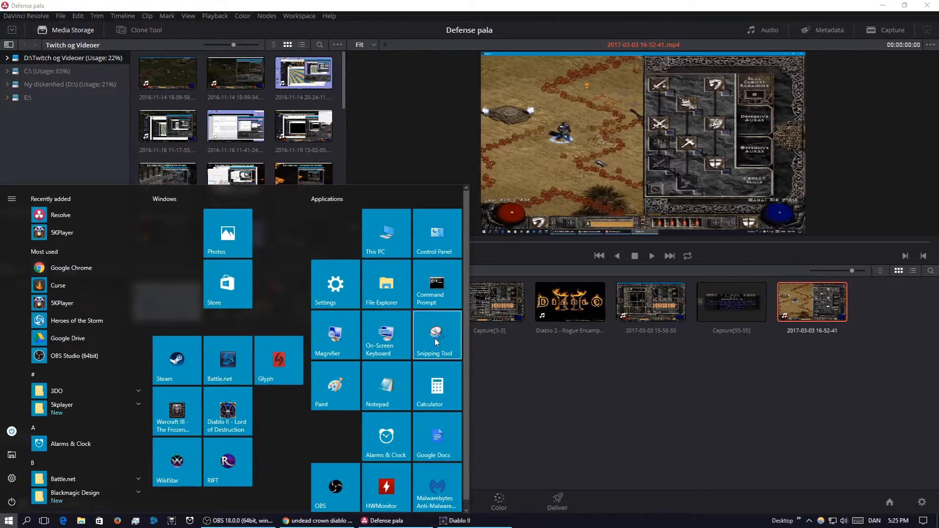
left_click(436, 341)
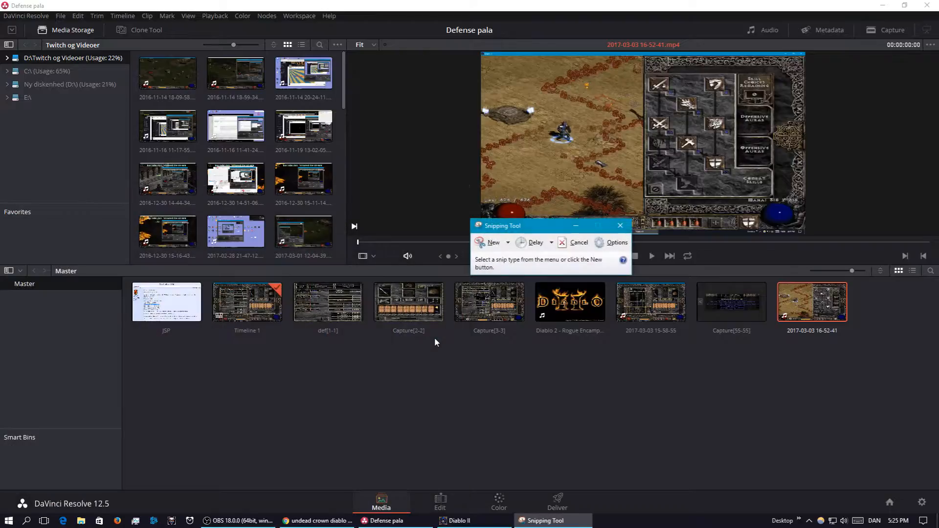
left_click(493, 242)
left_click_drag(254, 117, 694, 381)
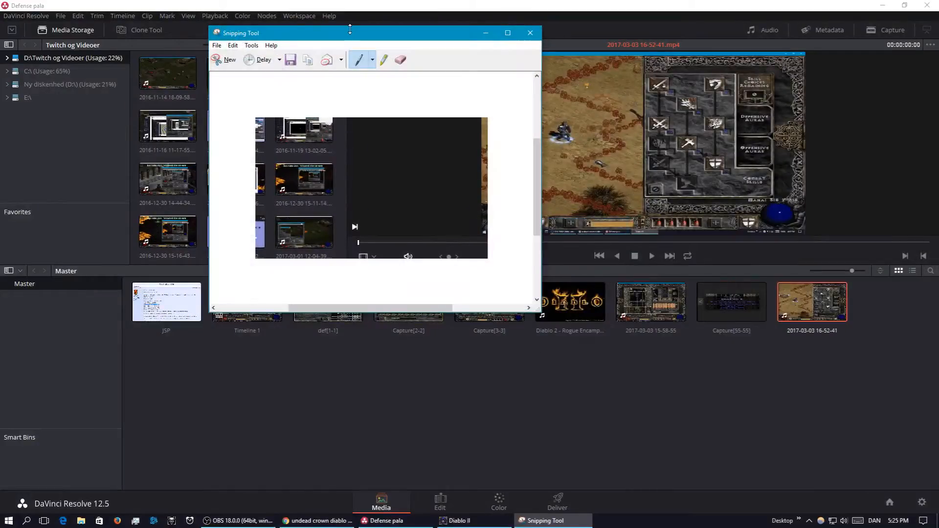
left_click(531, 35)
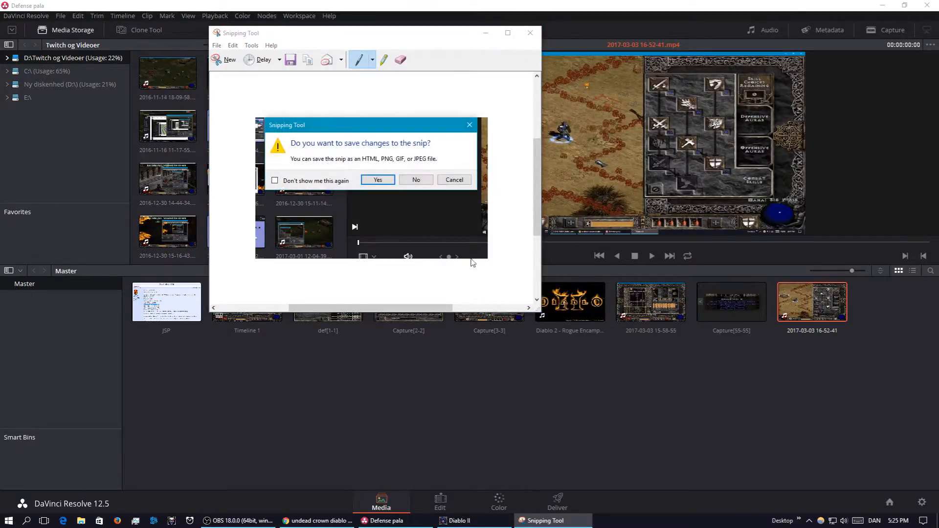
left_click(418, 180)
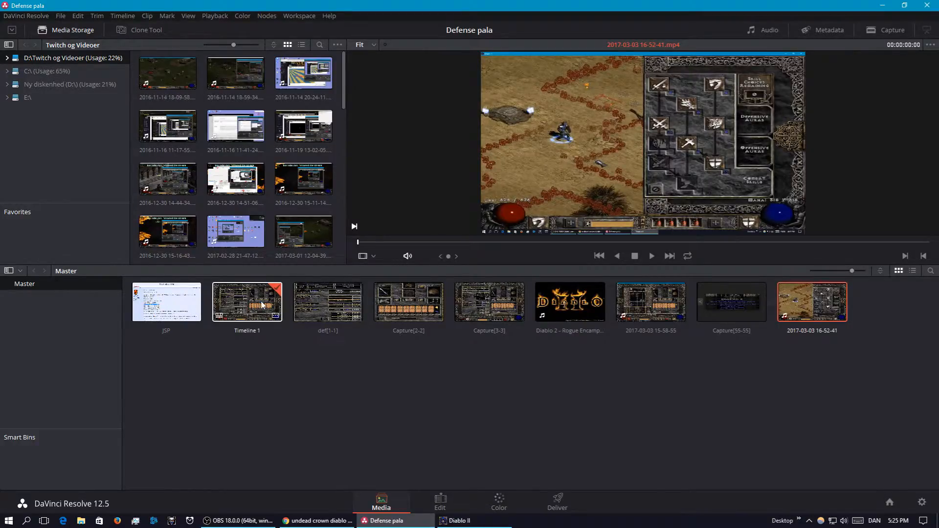
Preview the Diablo 2 - Rogue Encampment clip from the media pool and stop playback.
left_click(557, 317)
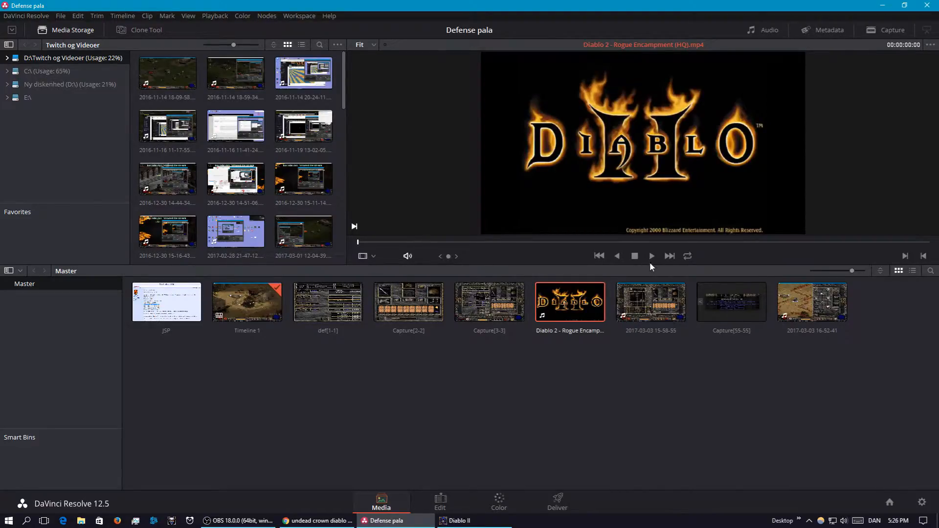
left_click(652, 258)
left_click(635, 256)
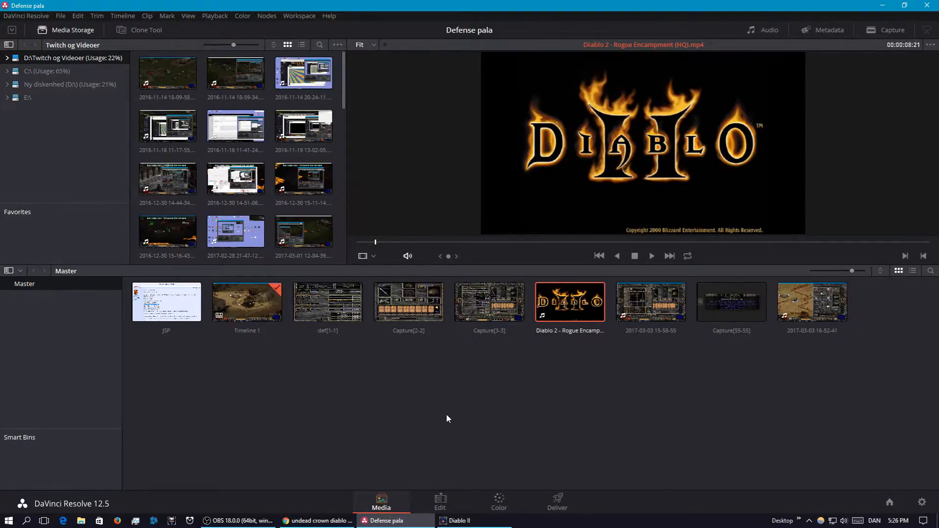
Look through the folder locations and Desktop files in the Import Media dialog, and close it without importing.
right_click(396, 376)
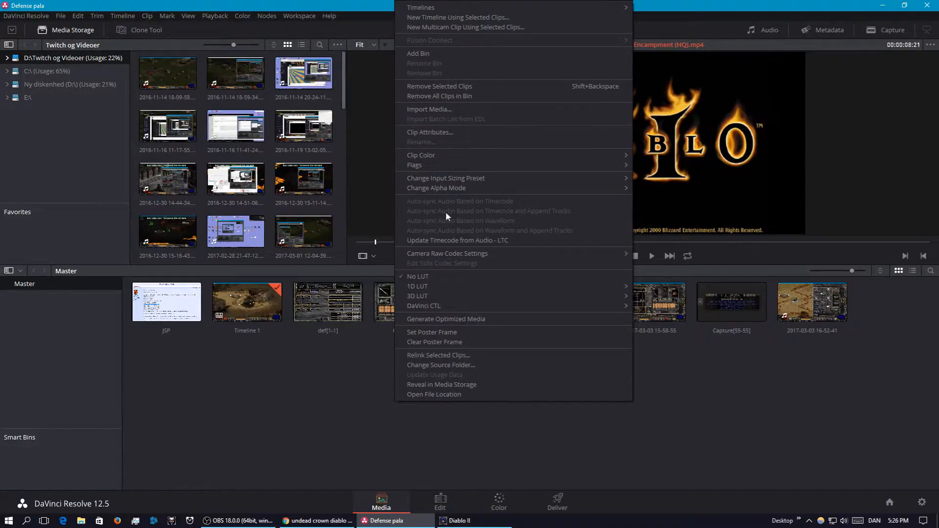
right_click(350, 374)
right_click(349, 373)
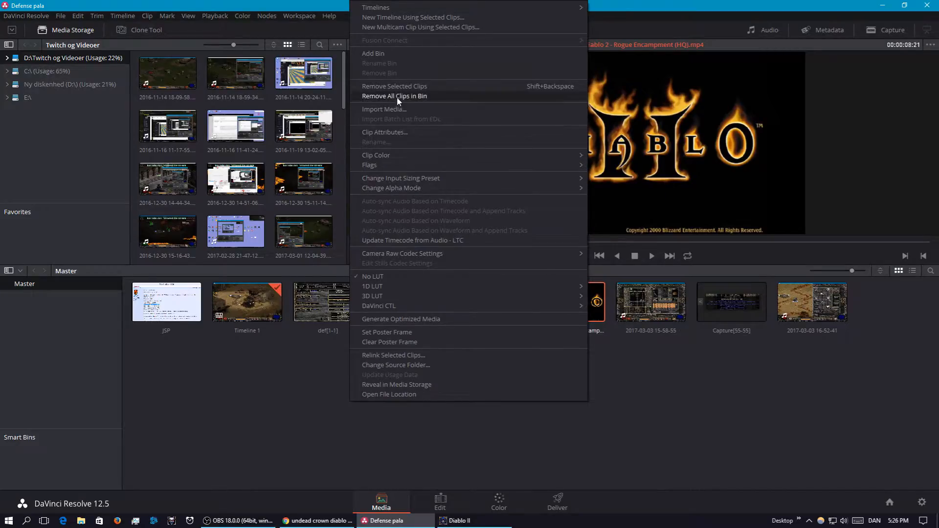
left_click(405, 110)
scroll(268, 177, "down", 3)
scroll(268, 178, "up", 3)
scroll(318, 179, "down", 3)
scroll(319, 180, "up", 3)
scroll(319, 180, "down", 3)
scroll(319, 180, "up", 3)
scroll(319, 179, "down", 3)
scroll(319, 179, "up", 3)
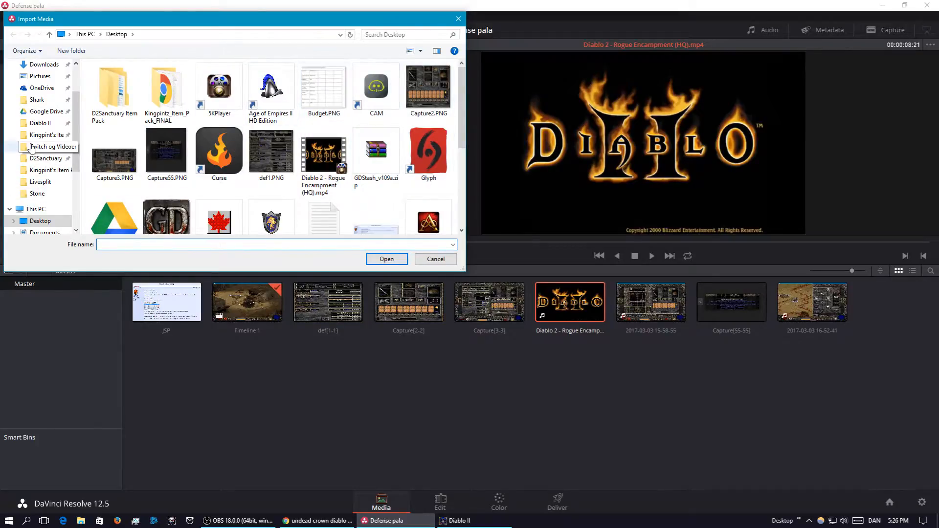
left_click(438, 259)
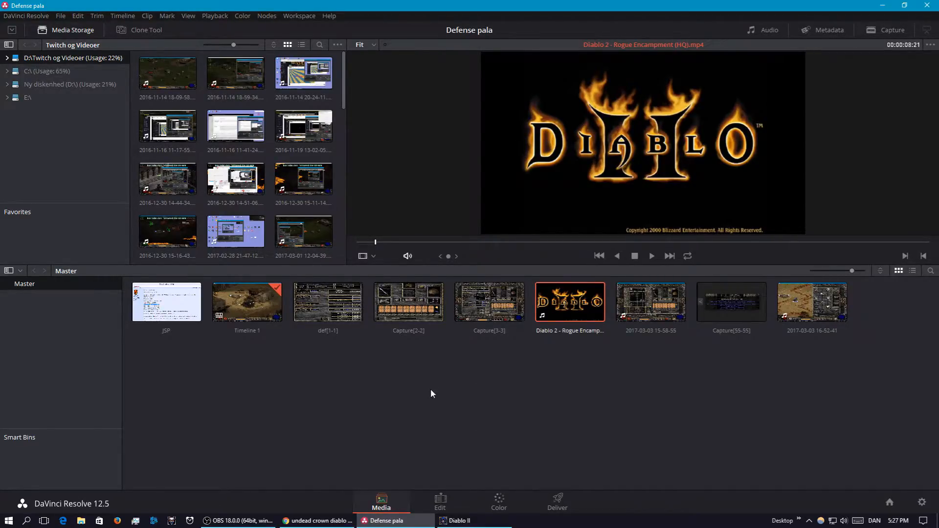
Go to the Edit page and return the playhead to the start of Timeline 1.
left_click(447, 504)
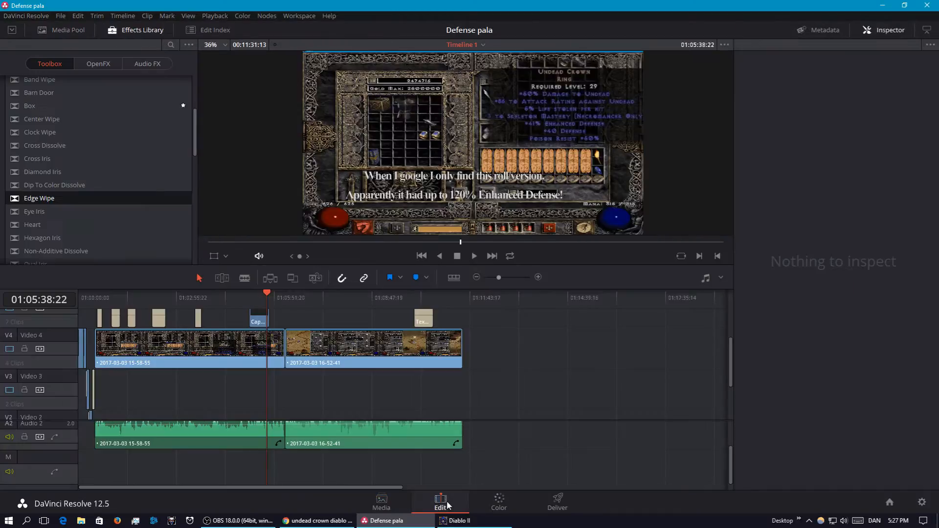
key("Up")
key("Up")
key("Up")
key("Up")
key("Up")
key("Up")
key("Up")
key("Up")
key("Up")
key("Up")
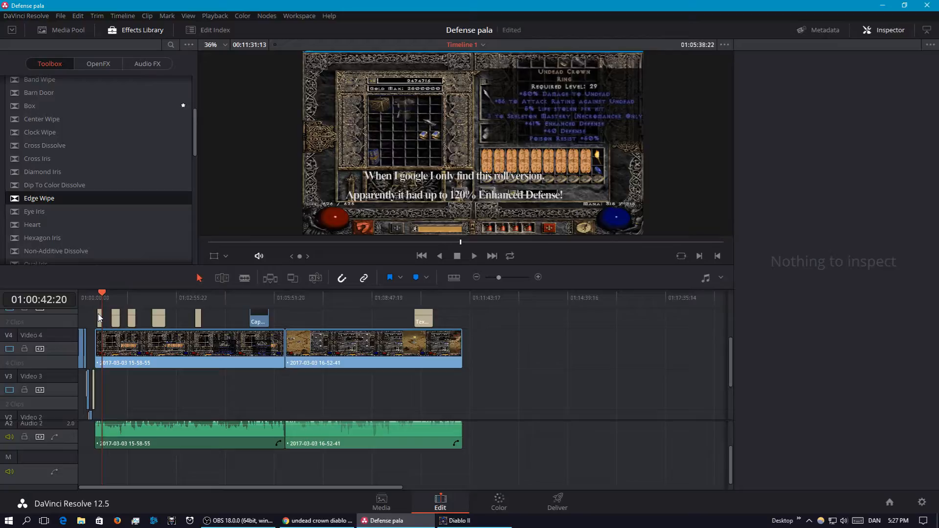
key("Home")
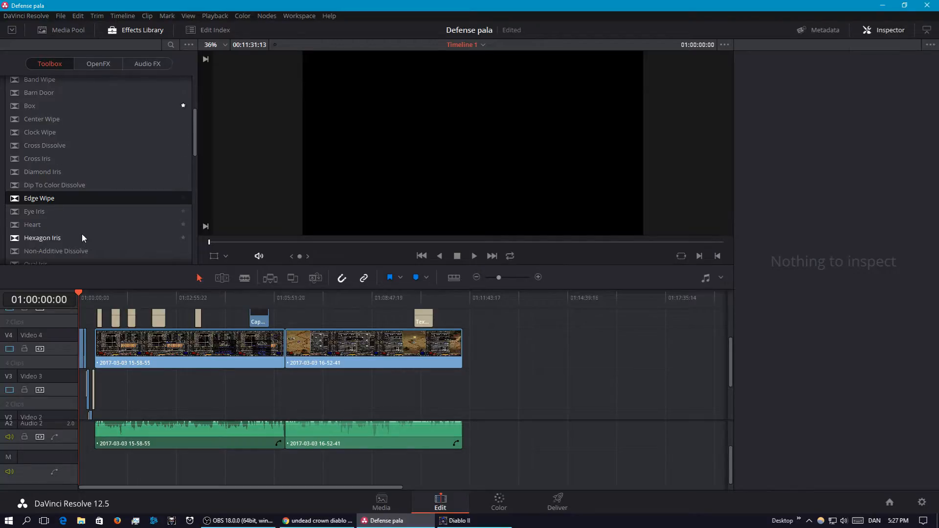
Examine the audio transitions, video transitions and titles available in the effects toolbox.
scroll(82, 233, "up", 5)
scroll(81, 207, "down", 5)
scroll(81, 207, "up", 5)
scroll(81, 206, "down", 6)
scroll(82, 207, "up", 3)
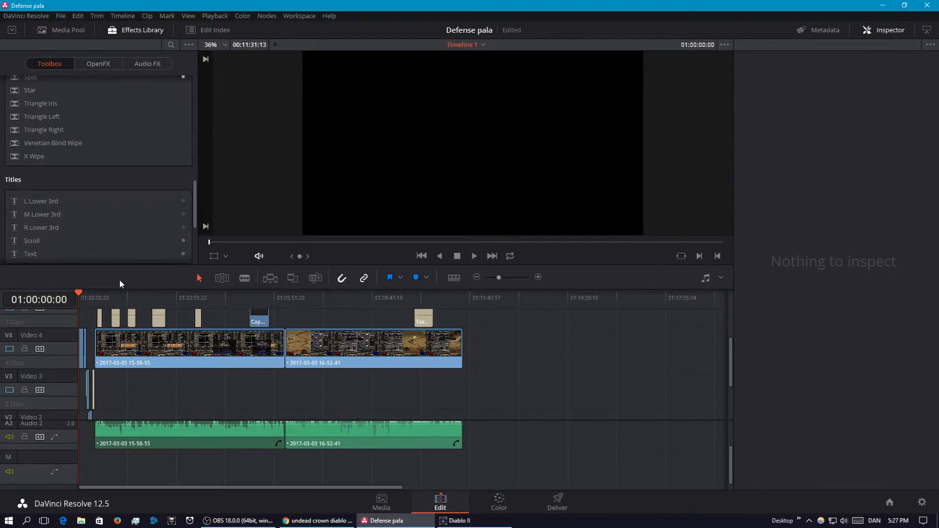
scroll(115, 170, "down", 3)
scroll(115, 177, "up", 7)
scroll(114, 178, "down", 4)
scroll(115, 177, "up", 6)
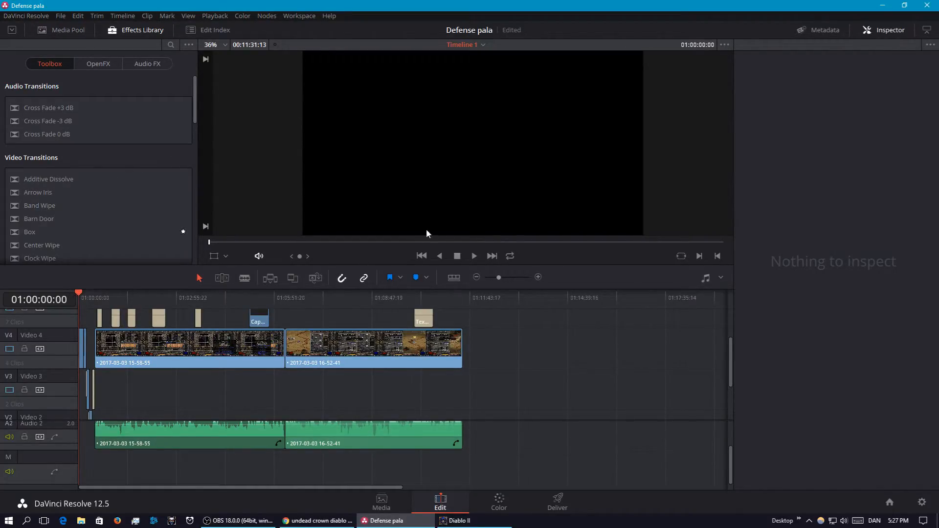
Play the timeline's opening through the transition into the def[1-1] clip and stop at 01:00:12:04.
left_click(474, 256)
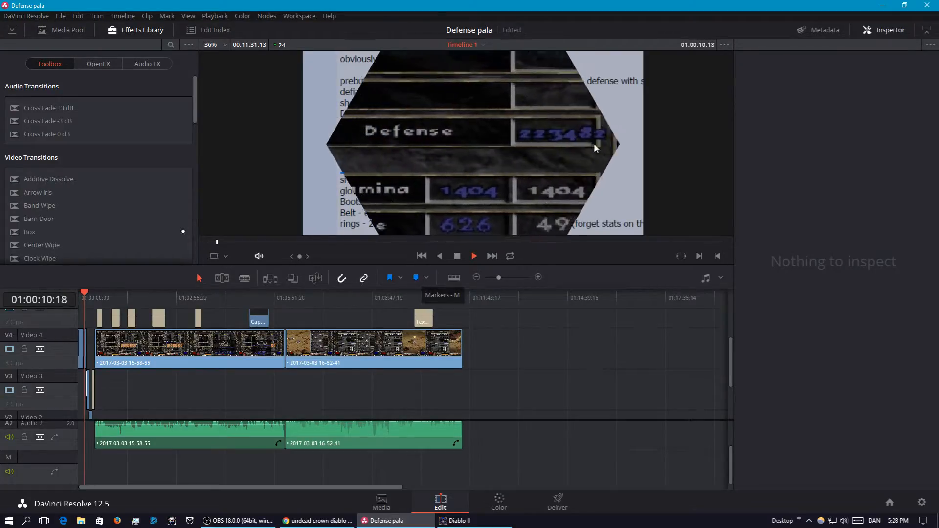
left_click(460, 255)
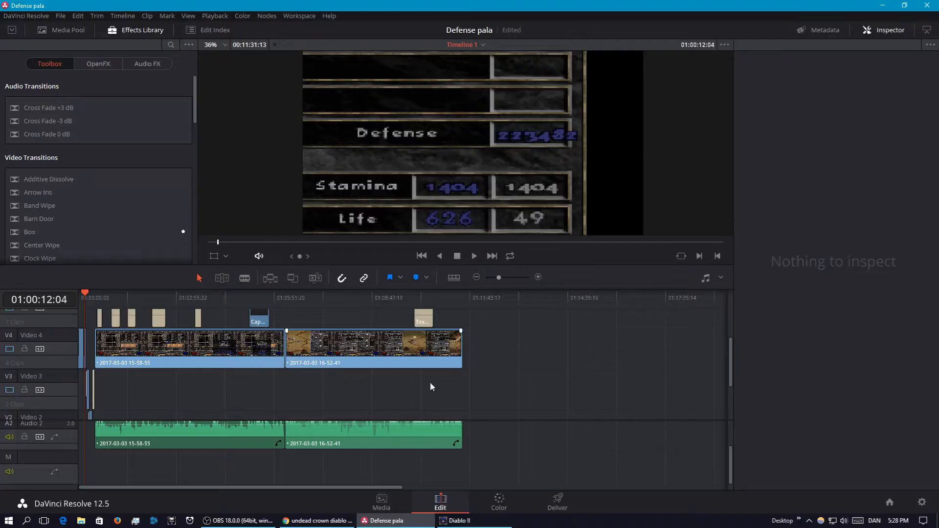
View the original def[1-1] image on the Media page and return to the Edit page.
left_click(387, 506)
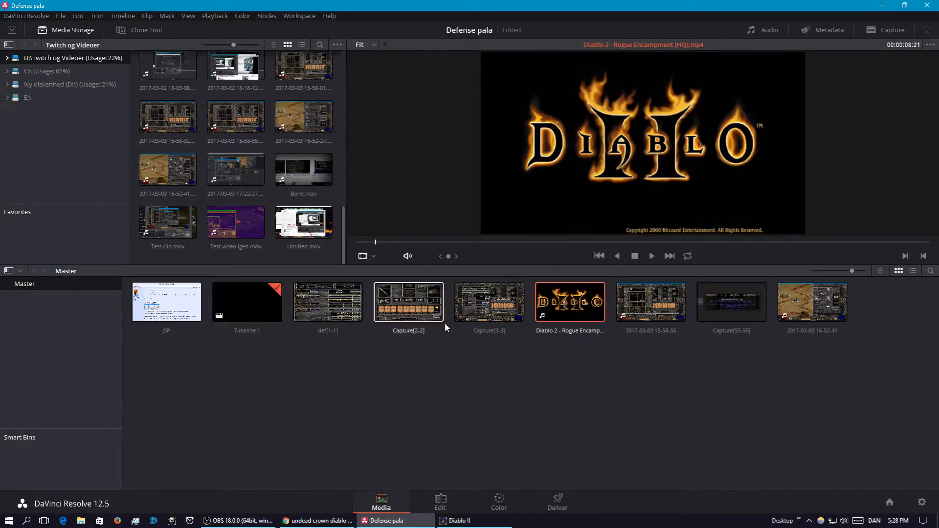
left_click(349, 312)
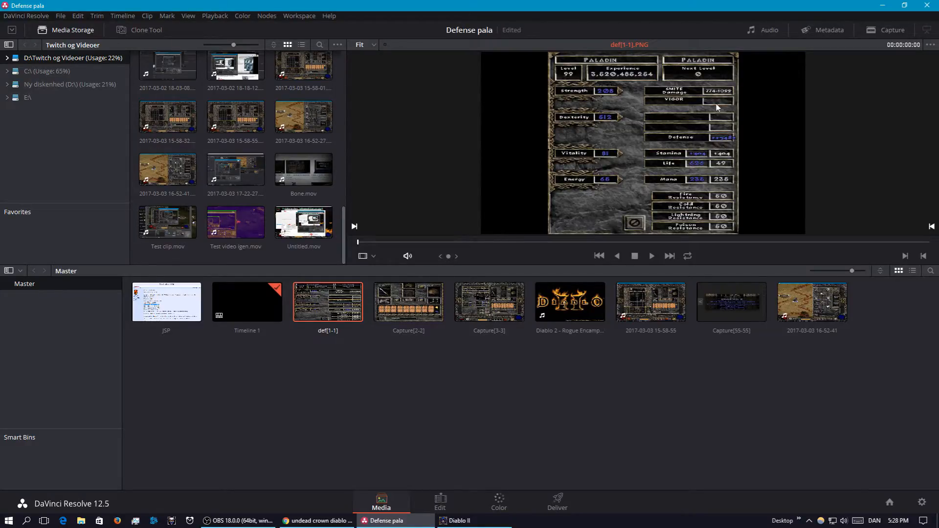
left_click(440, 500)
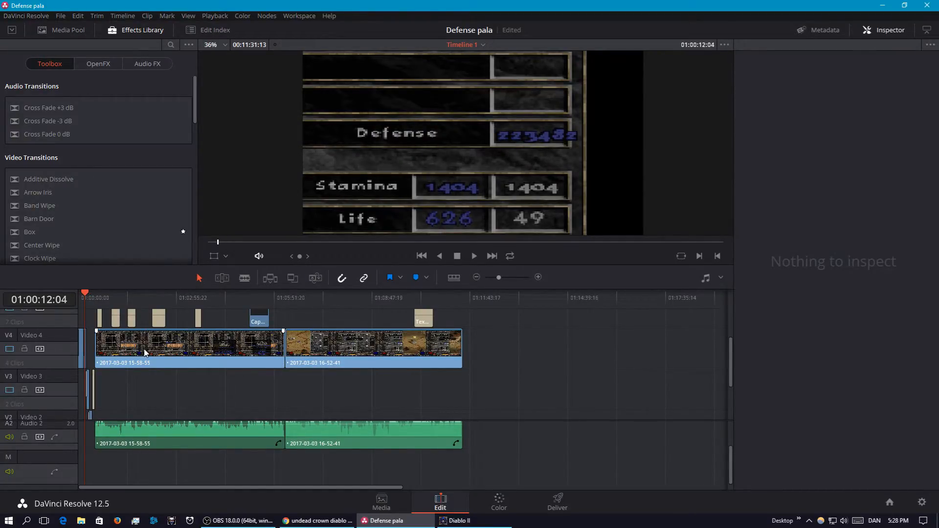
Set the linked X and Y zoom of the def[1-1] clip on Video 4 to 2.920.
left_click_drag(499, 278, 517, 280)
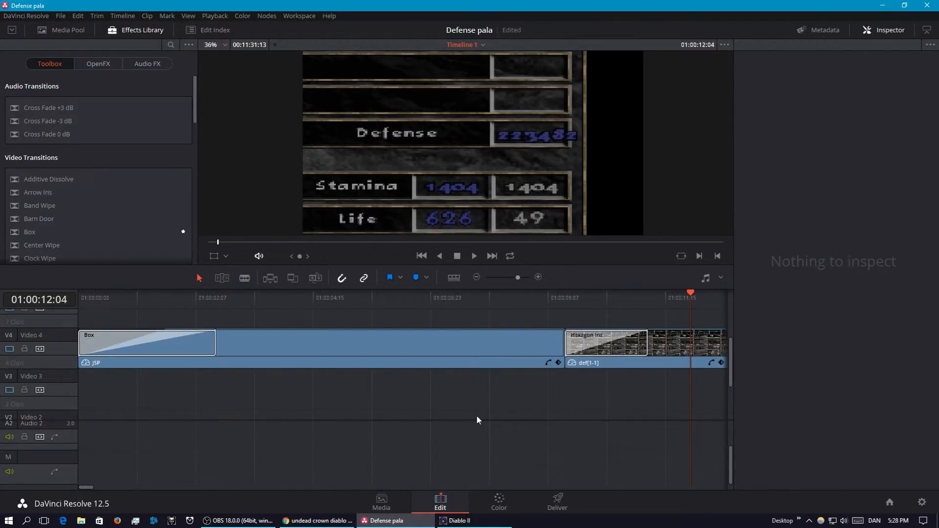
left_click_drag(517, 277, 513, 277)
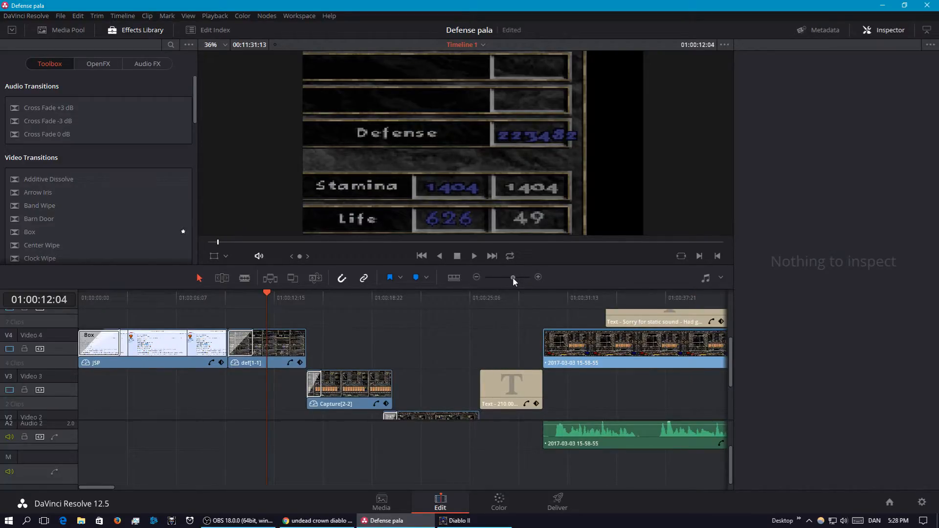
key("shift+v")
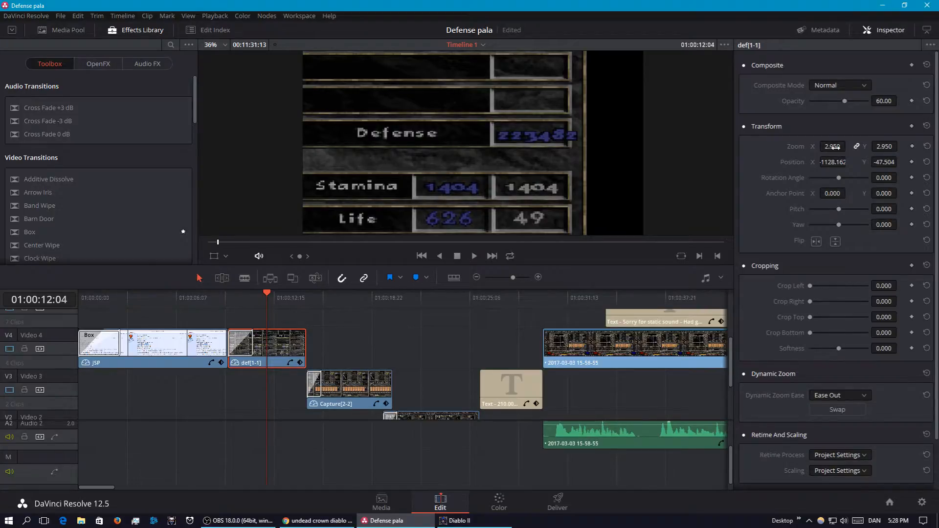
mouse_move(832, 146)
left_mouse_down()
mouse_move(821, 146)
mouse_move(848, 145)
left_mouse_up()
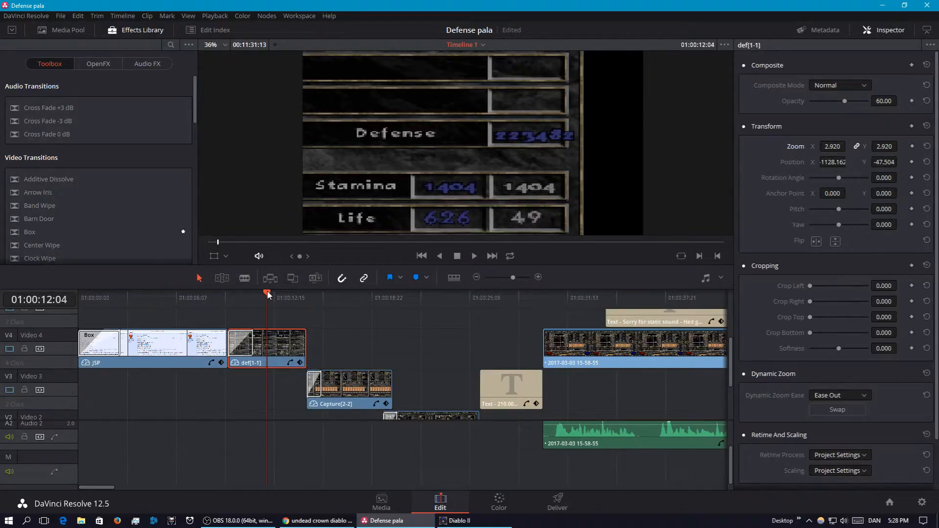
Move the playhead to 01:00:23:09 and view the properties of the Diablo 2 - Rogue Encampment clip on Video 1.
left_click_drag(268, 294, 441, 338)
scroll(482, 328, "down", 1)
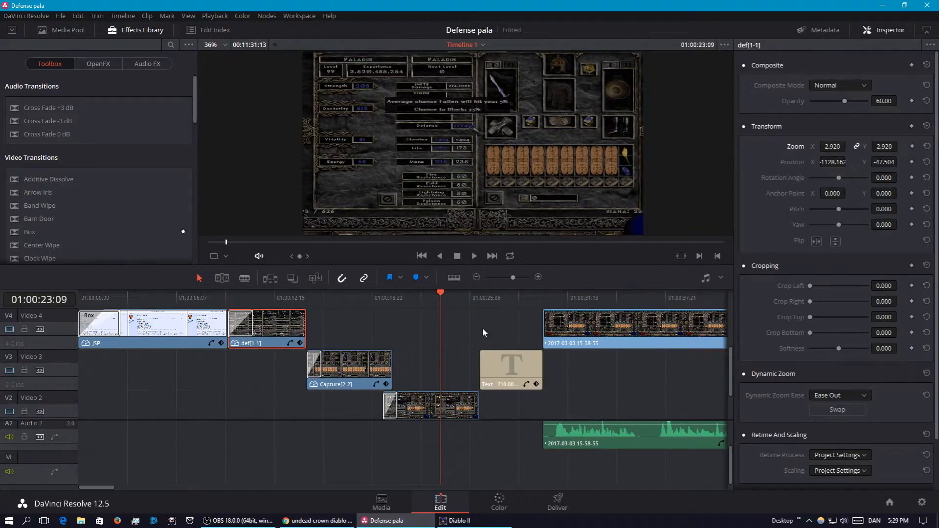
scroll(482, 332, "up", 2)
scroll(482, 331, "down", 3)
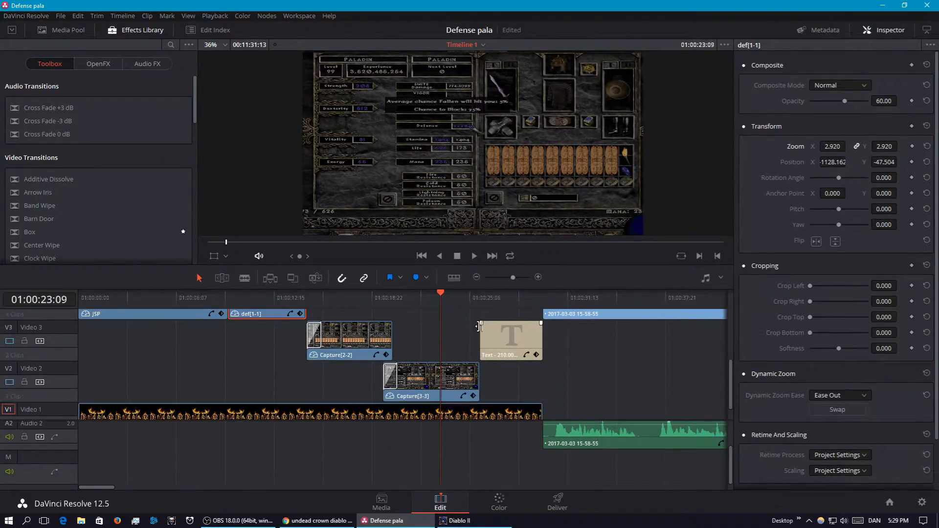
scroll(431, 345, "down", 1)
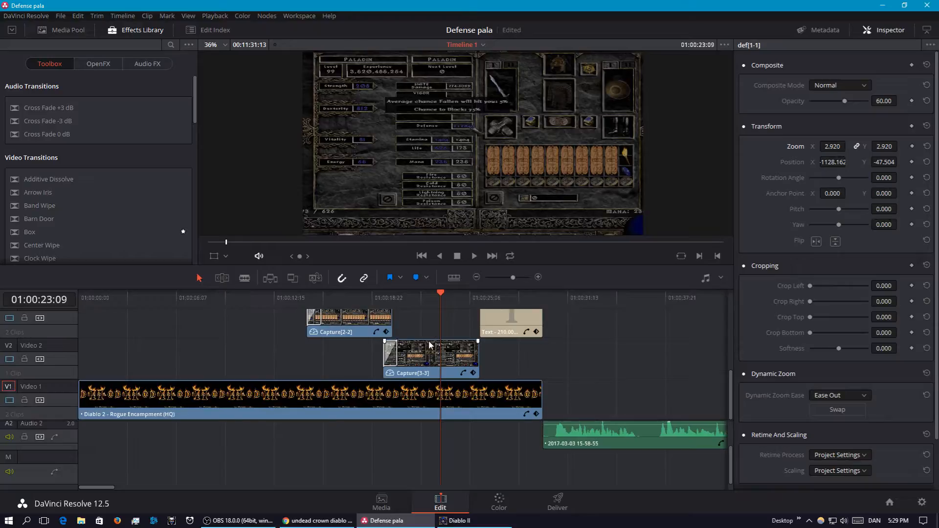
left_click(328, 405)
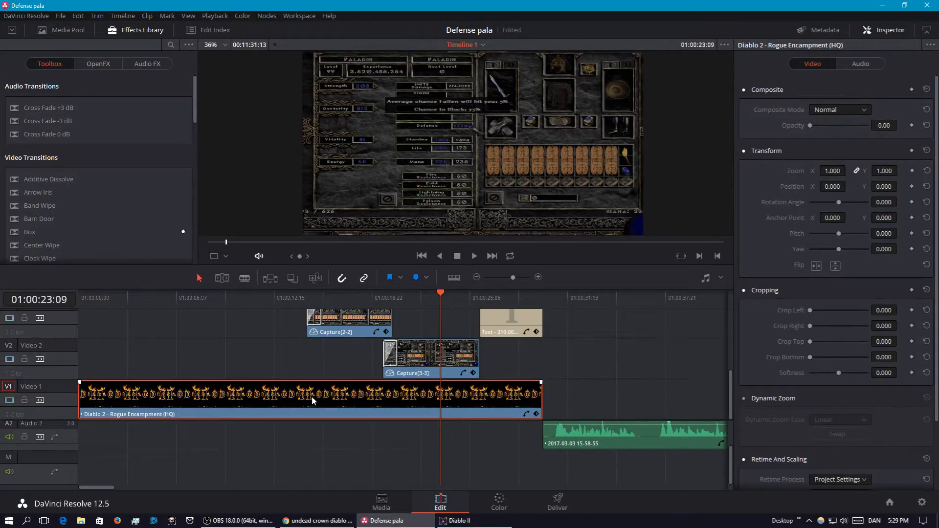
scroll(283, 333, "up", 2)
scroll(283, 332, "down", 2)
left_click(584, 437)
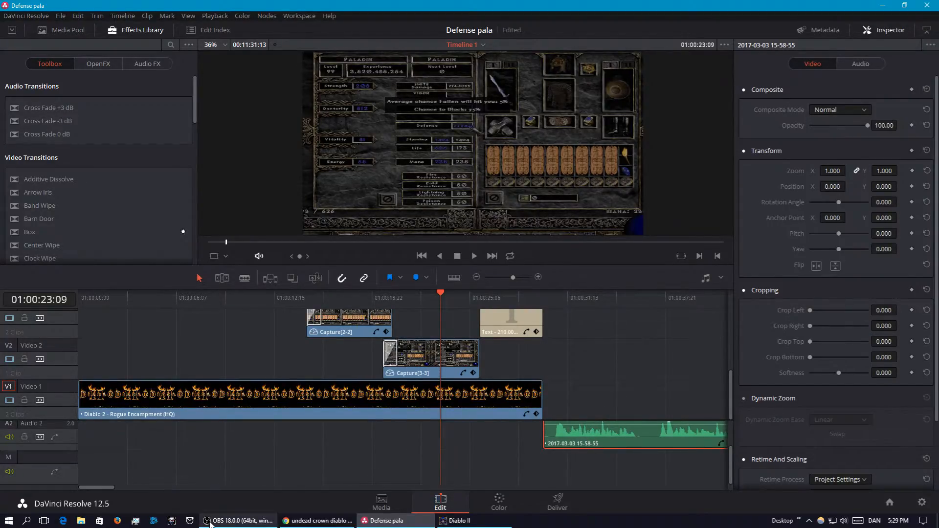
left_click_drag(99, 486, 193, 480)
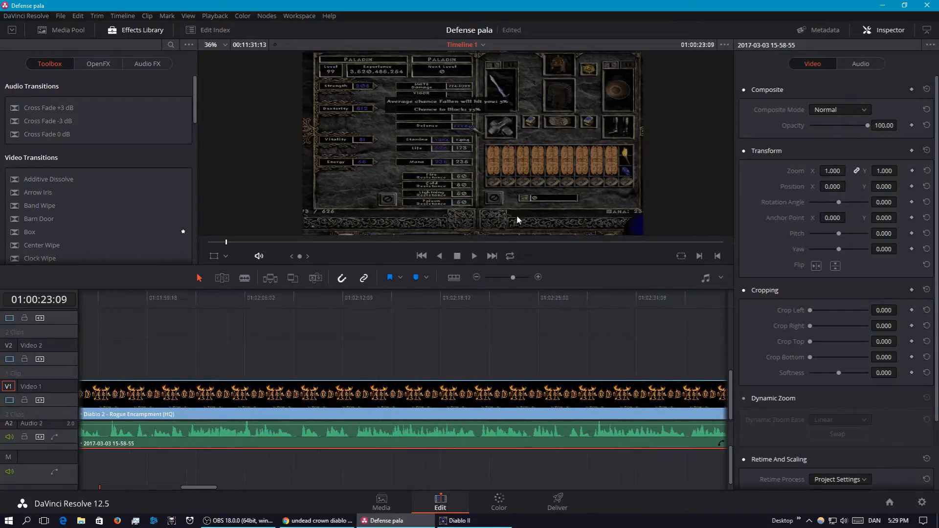
left_click(856, 67)
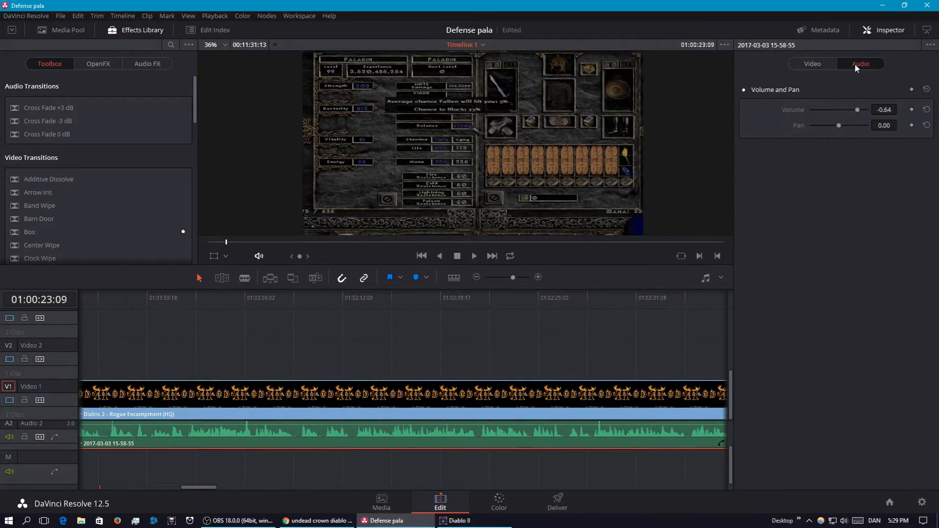
left_click(817, 64)
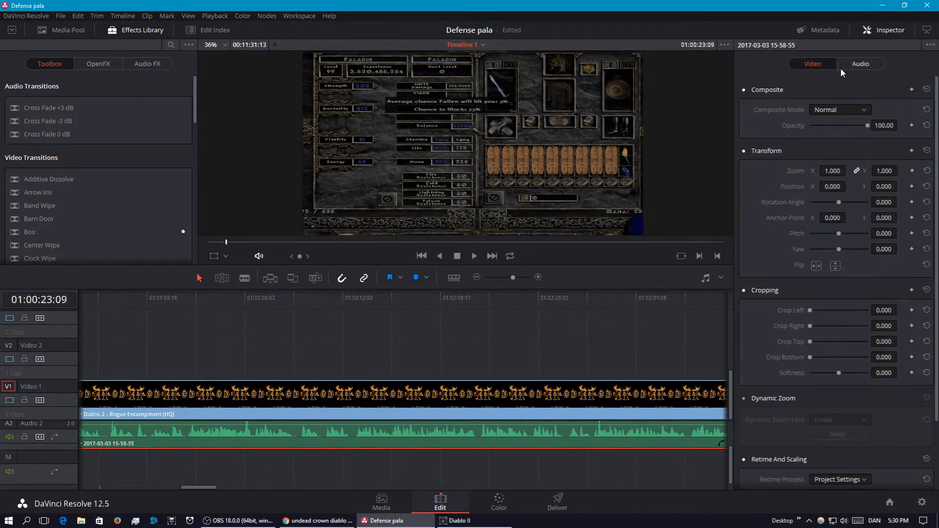
left_click(852, 63)
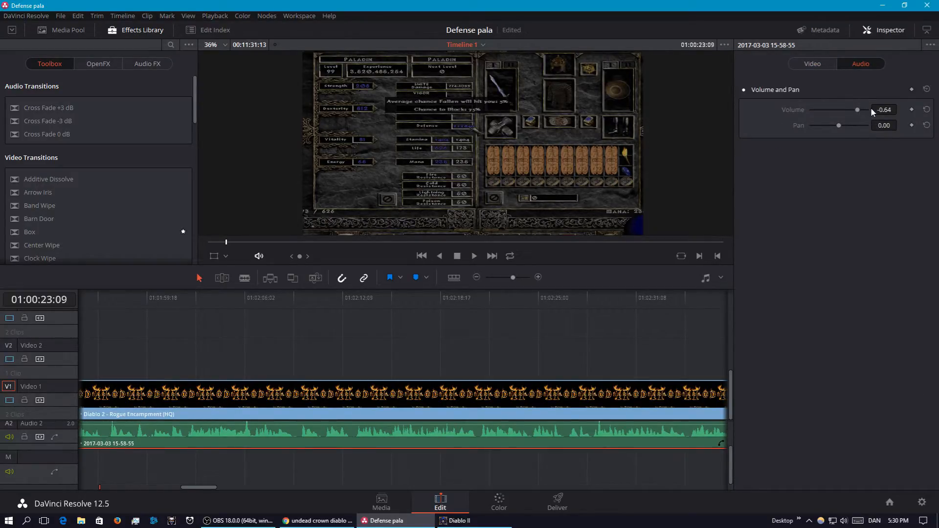
left_click_drag(197, 488, 166, 497)
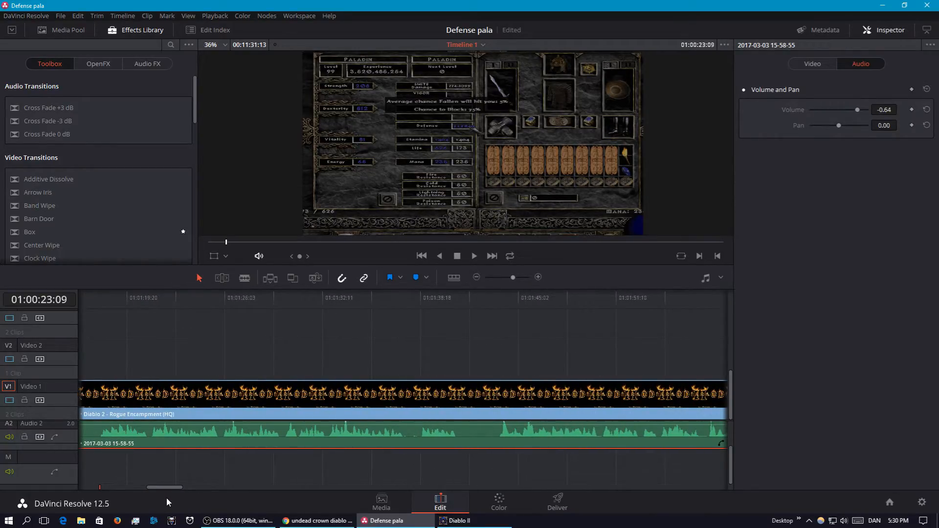
left_click_drag(166, 498, 169, 496)
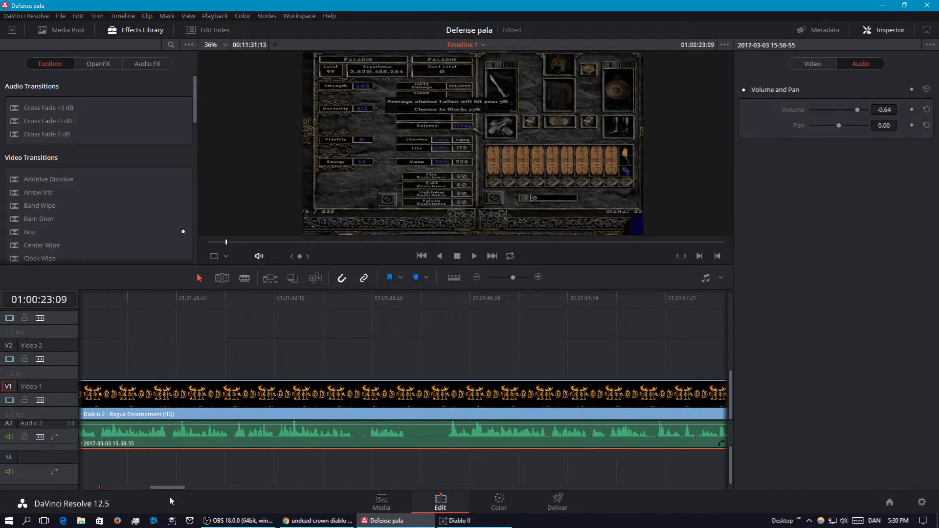
left_click_drag(177, 487, 154, 488)
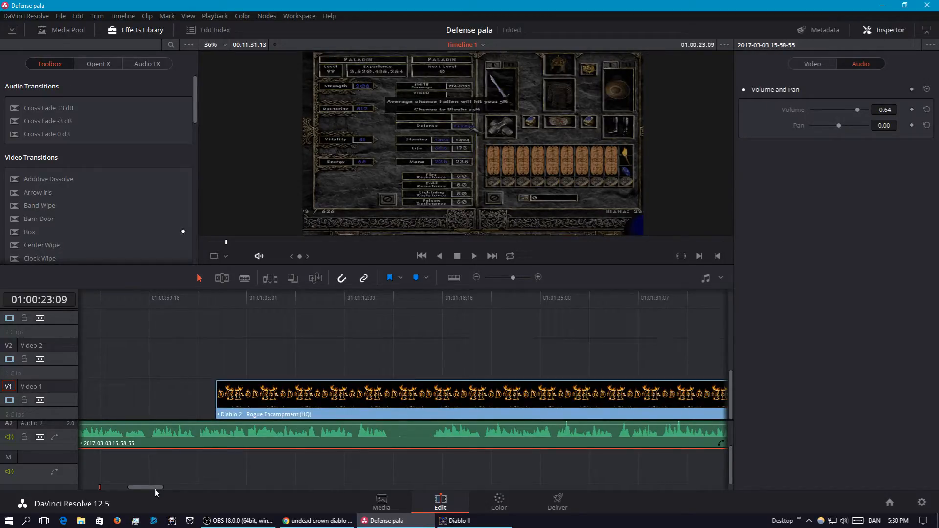
left_click_drag(154, 489, 109, 492)
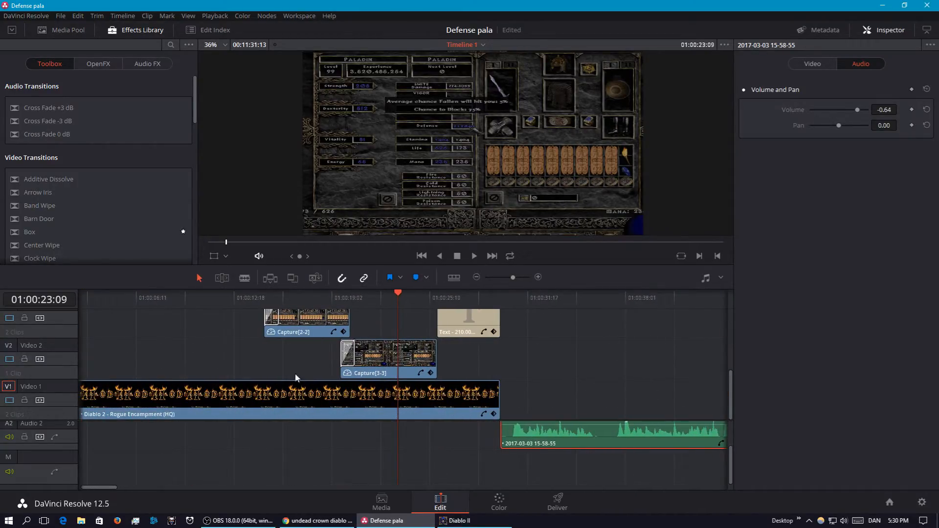
Select the "210.000+ defense with buff's" title on Video 3 and view its text, drop shadow, stroke and background settings.
scroll(289, 376, "up", 2)
left_click_drag(512, 276, 511, 278)
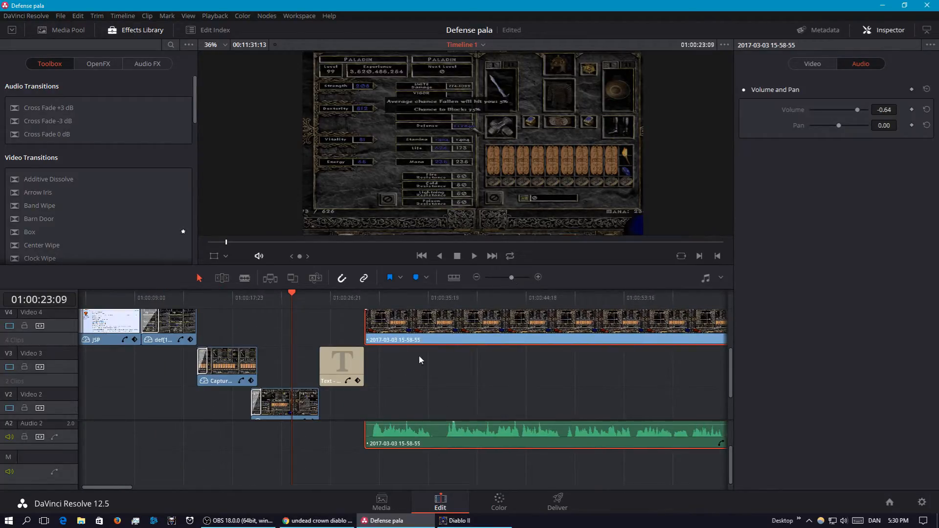
left_click(342, 364)
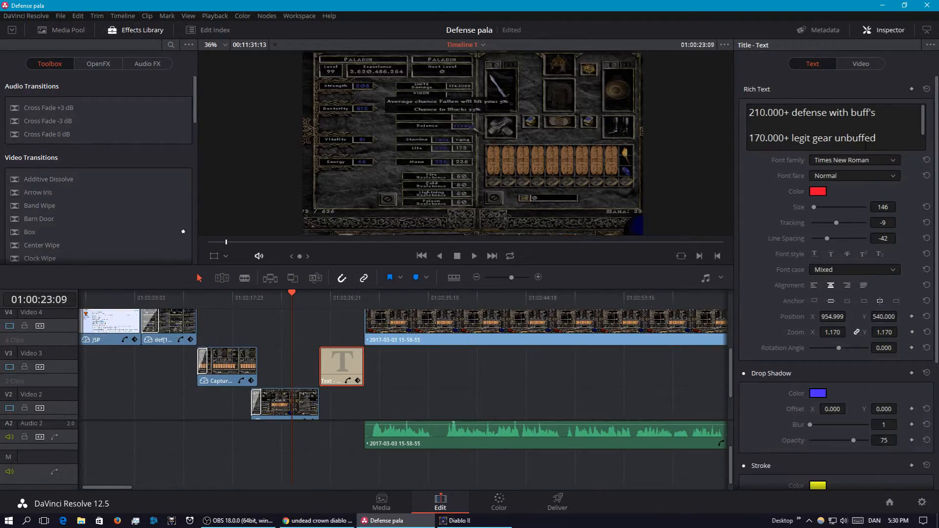
scroll(839, 223, "down", 5)
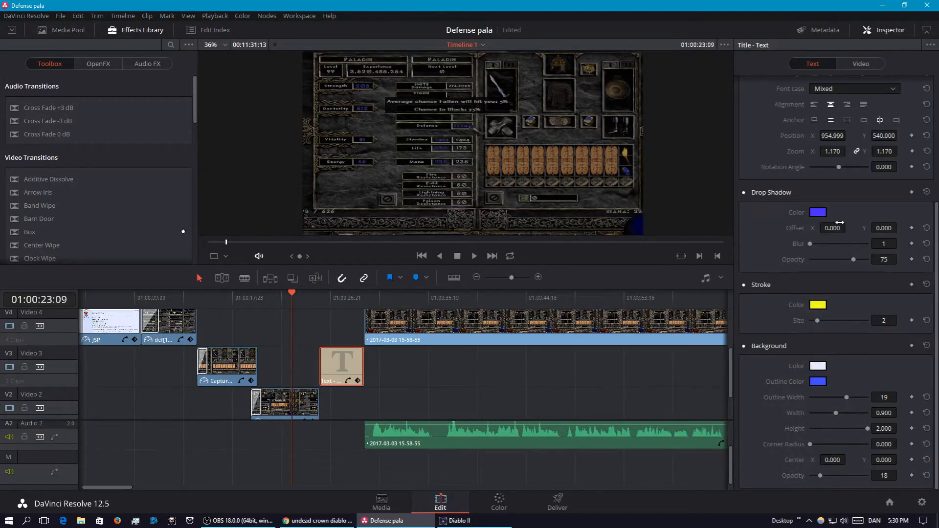
scroll(839, 222, "up", 5)
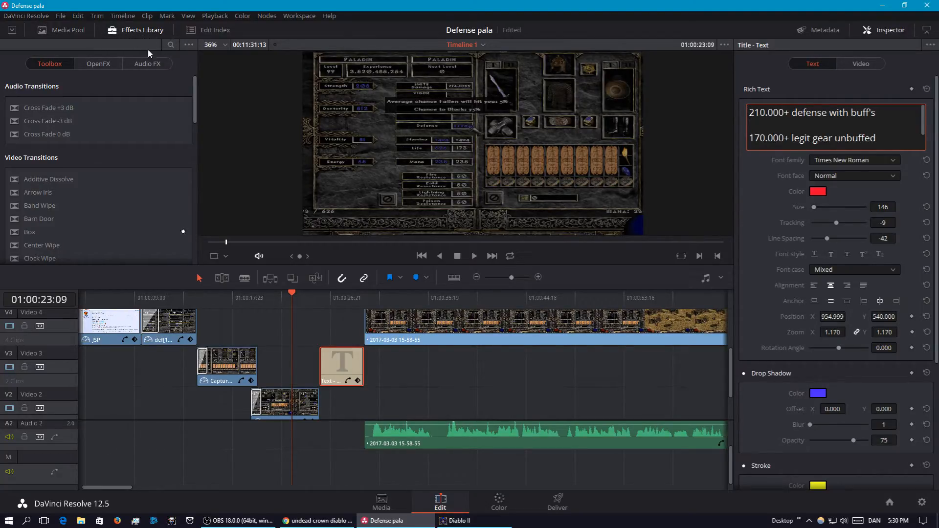
Add a Text title to Video 3 below the gameplay clip, starting at 01:00:34:01, and select it.
scroll(64, 198, "down", 10)
scroll(45, 178, "up", 3)
scroll(45, 177, "down", 5)
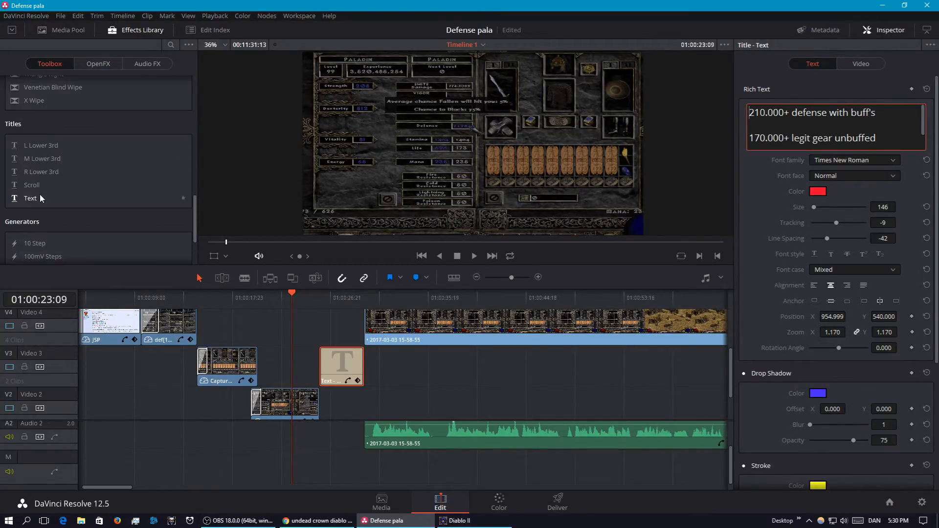
left_click(39, 198)
left_click_drag(38, 198, 431, 391)
left_click(463, 377)
left_click(440, 391)
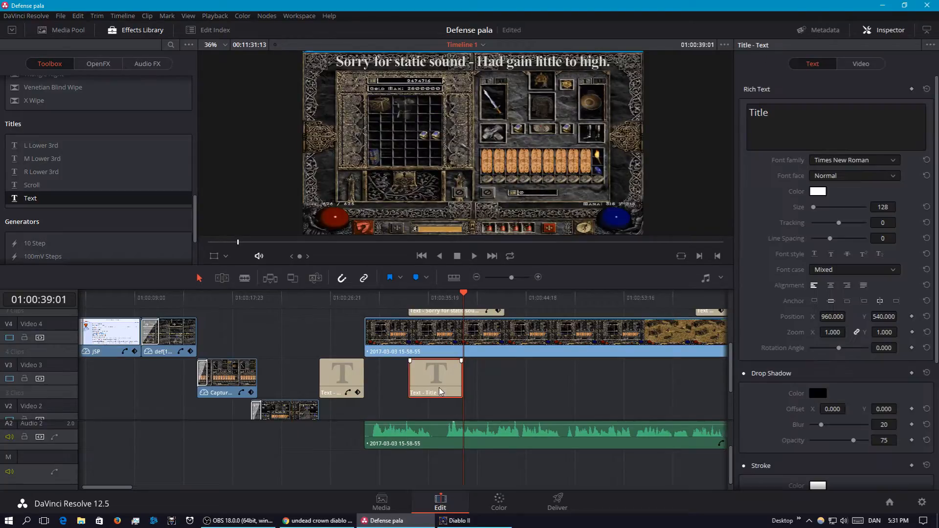
Replace the new title's text with "fgdhfghfgh".
left_click(789, 145)
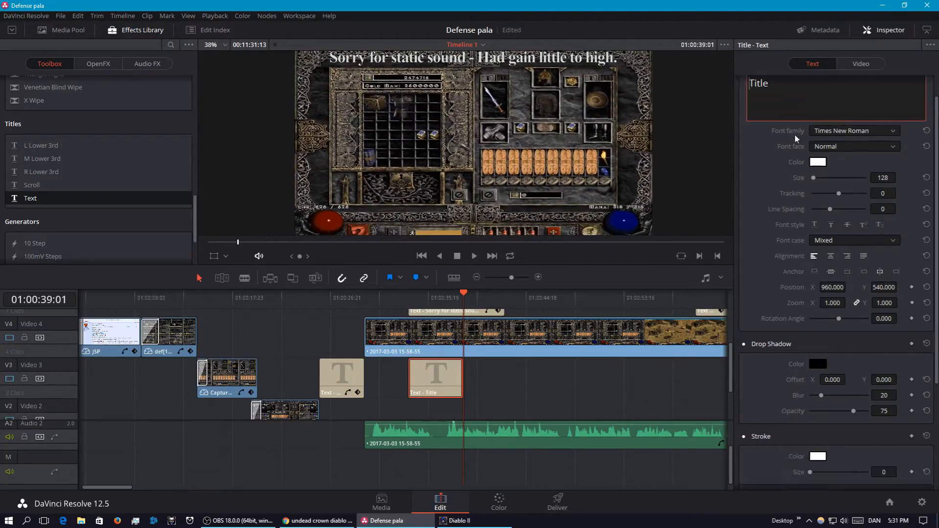
scroll(831, 96, "up", 1)
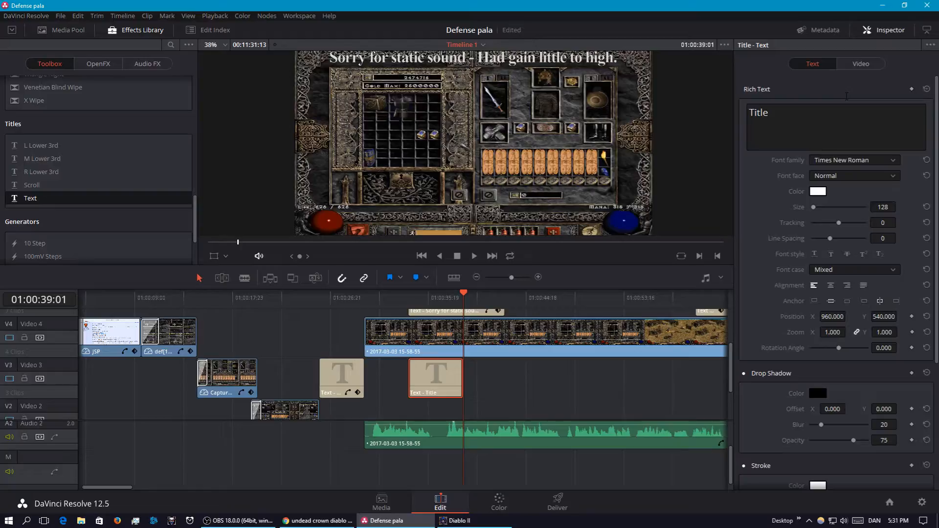
left_click(813, 121)
key("BackSpace")
key("BackSpace")
key("BackSpace")
key("BackSpace")
key("BackSpace")
type("fg")
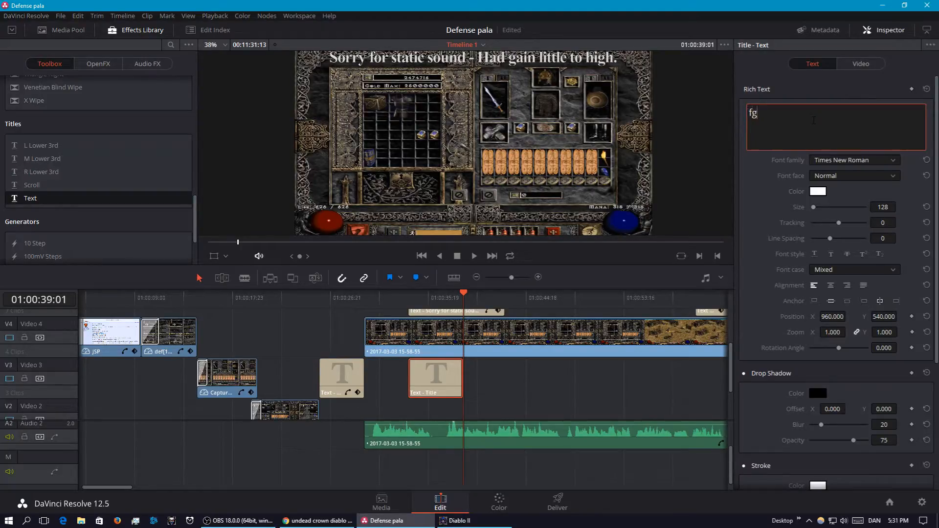
type("dhfghfgh")
Play the timeline over the new title on Video 3 twice to check whether its text shows over the footage.
left_click_drag(461, 297, 408, 318)
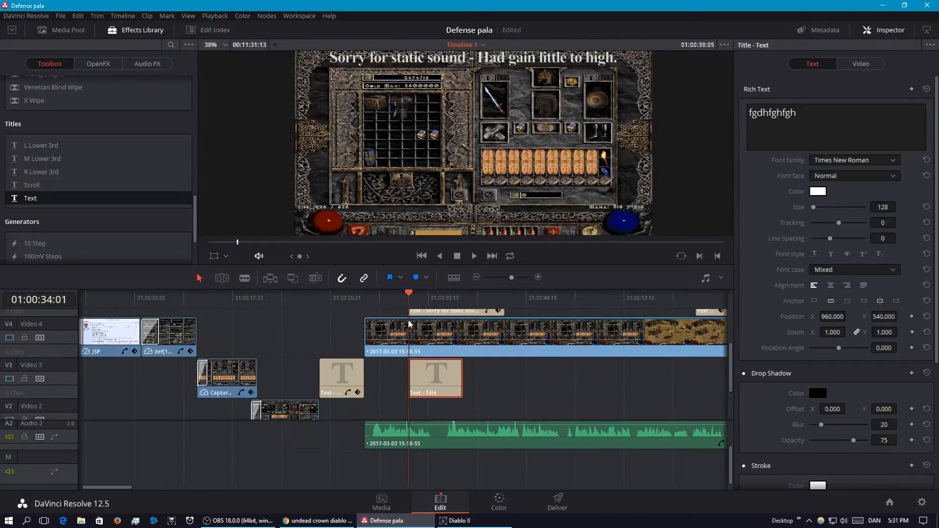
left_click(474, 256)
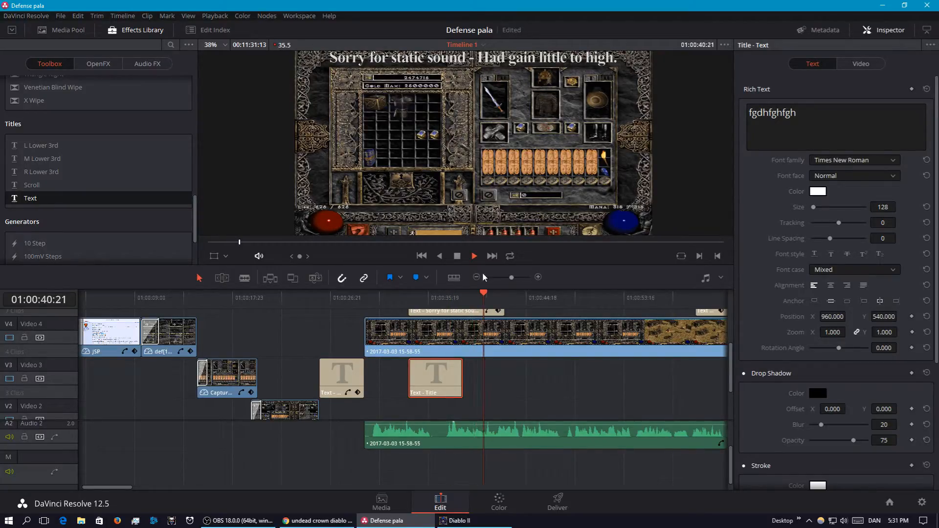
key("space")
left_click_drag(492, 298, 394, 295)
left_click(474, 257)
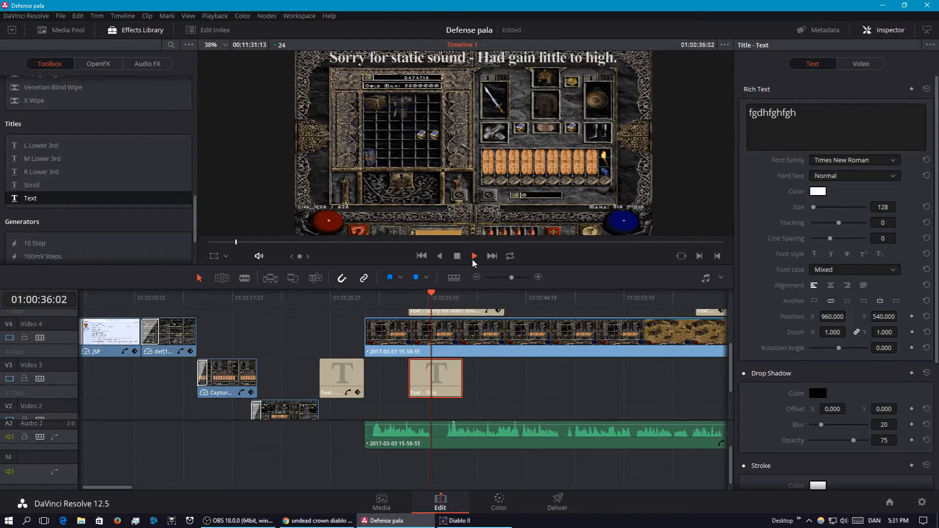
scroll(443, 350, "up", 3)
scroll(442, 348, "down", 2)
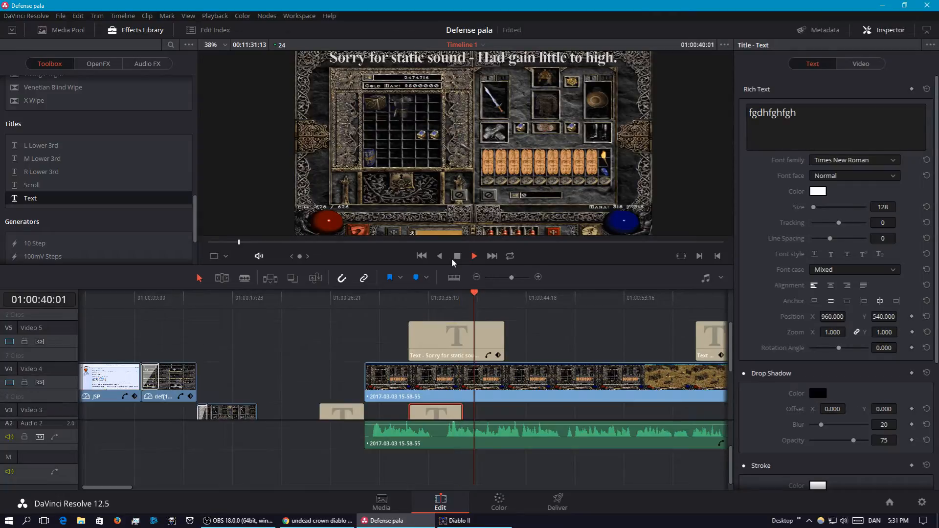
left_click(453, 256)
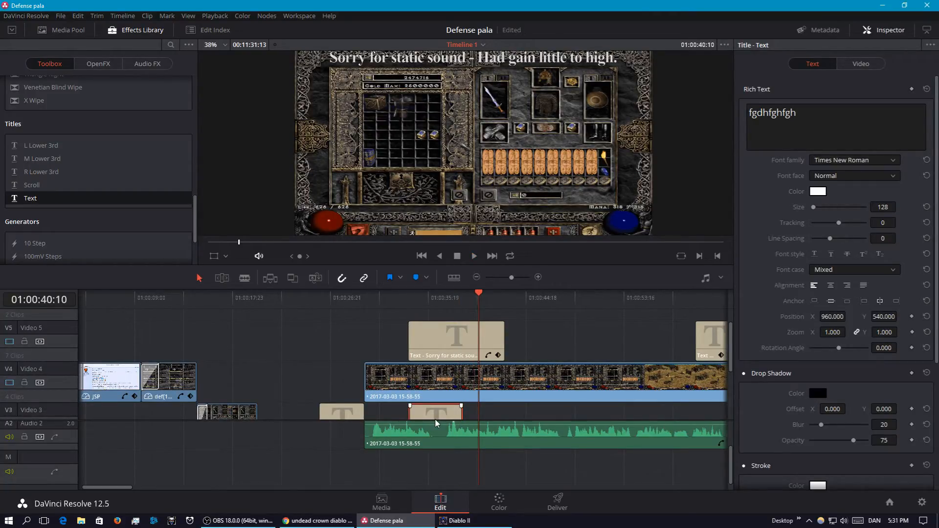
Move the fgdhfghfgh title to Video 5 directly before the "Sorry for static sound" title and play that section.
left_click_drag(436, 423, 344, 323)
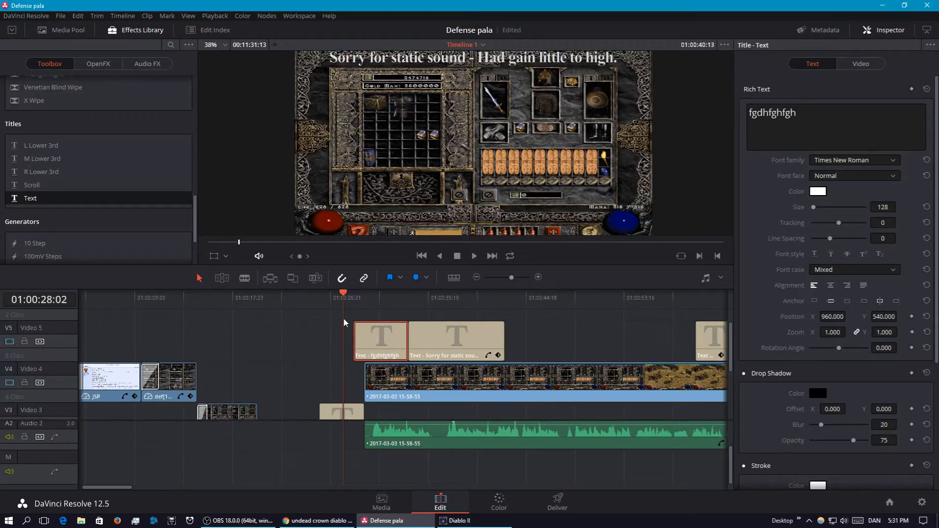
key("space")
left_click(457, 257)
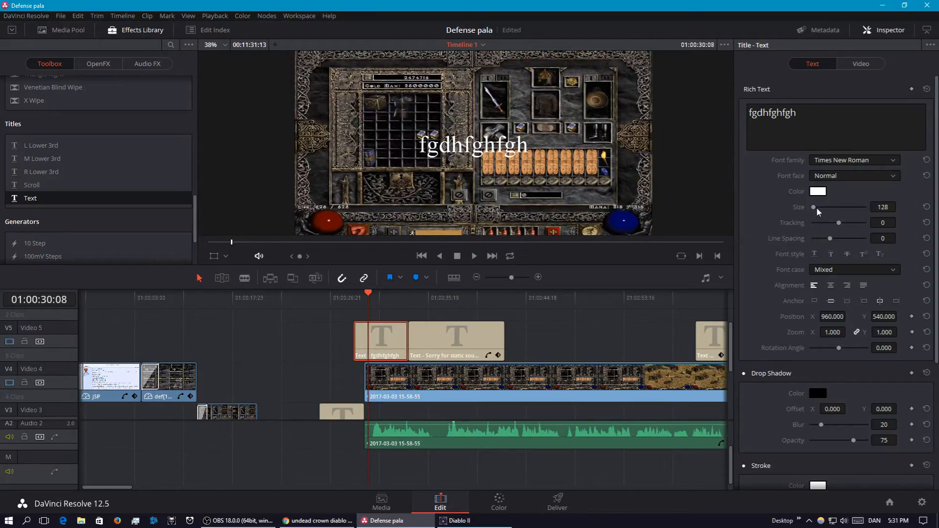
Set the fgdhfghfgh title's size to 1 and cut the title from Video 5.
mouse_move(816, 207)
left_mouse_down()
mouse_move(796, 219)
mouse_move(820, 216)
mouse_move(809, 216)
left_mouse_up()
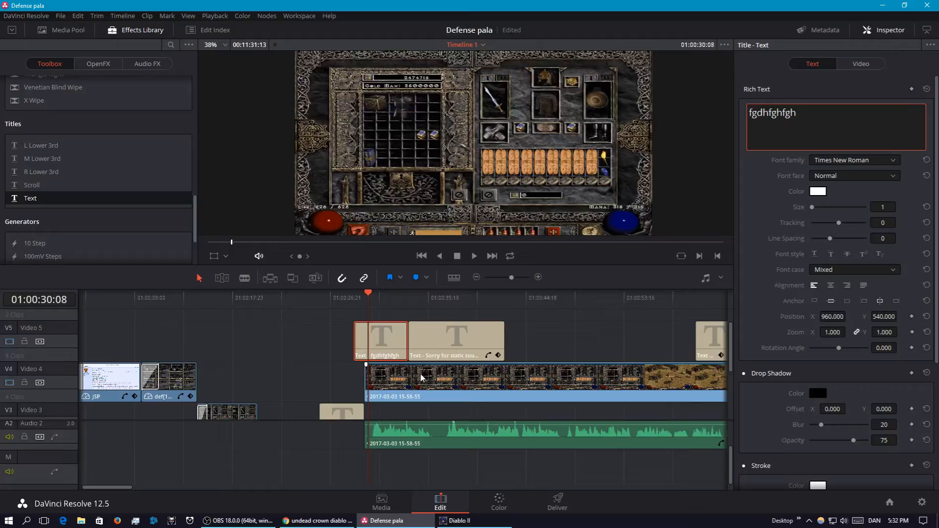
right_click(382, 336)
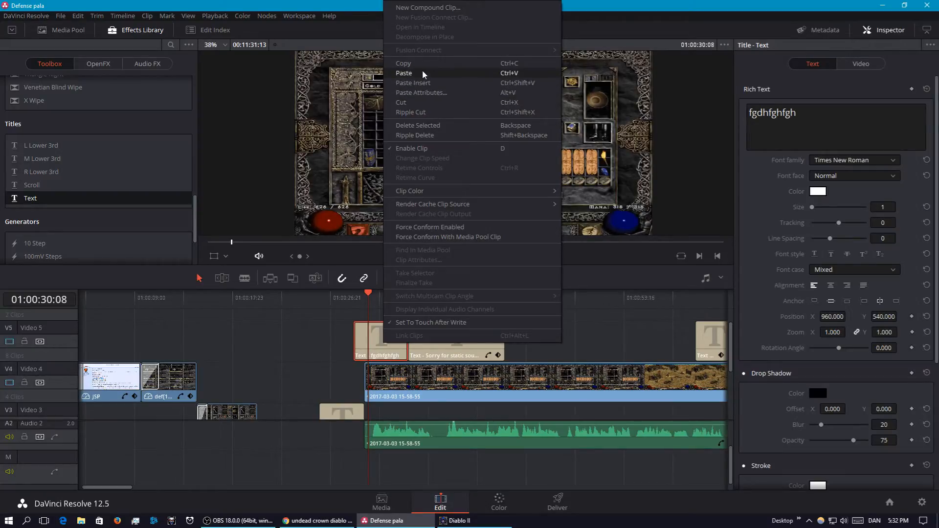
left_click(421, 106)
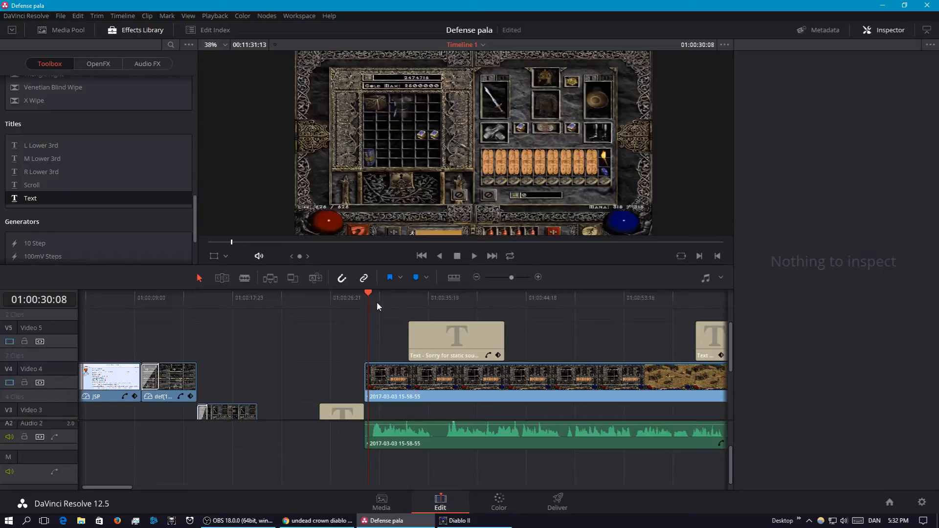
Move the playhead to 01:04:17:10, view the Color page and open the Deliver page.
left_click_drag(374, 299, 608, 358)
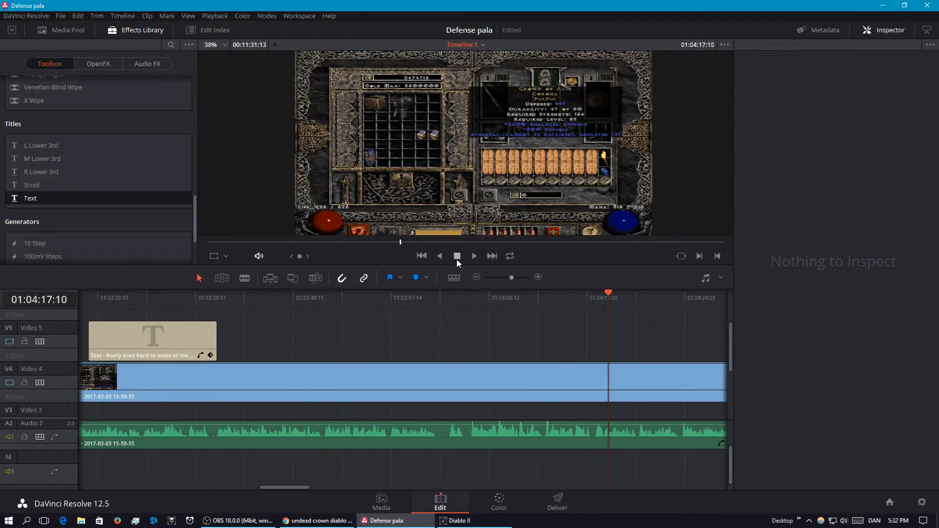
left_click(506, 509)
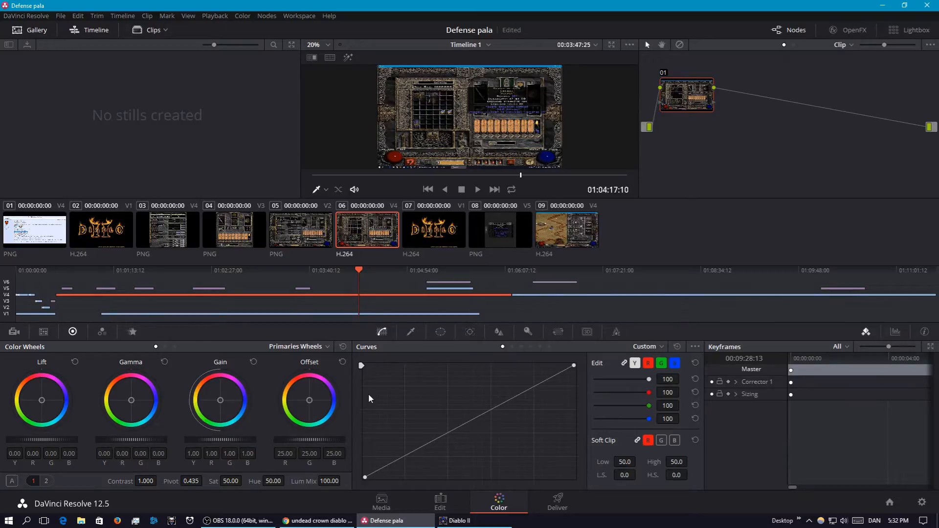
left_click(558, 504)
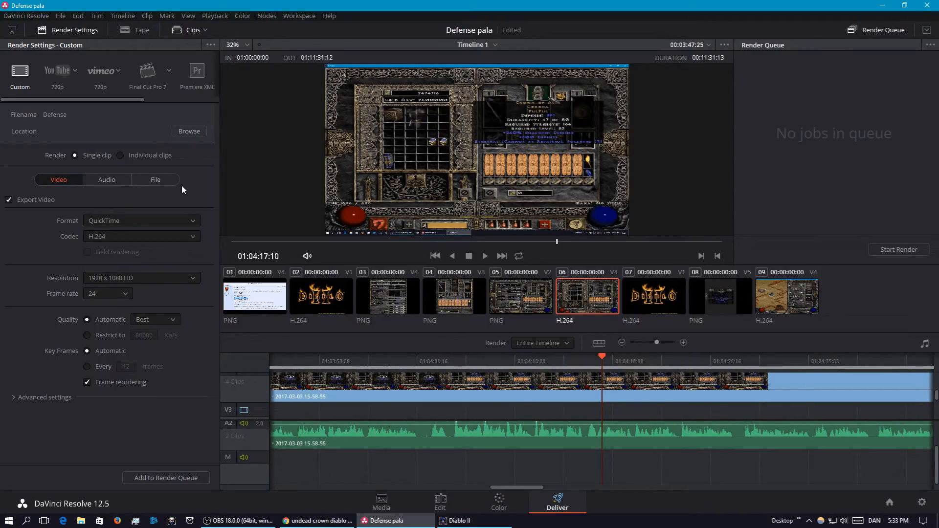
View the format and codec options in the Custom render settings, keeping QuickTime and H.264.
left_click(121, 220)
left_click(122, 220)
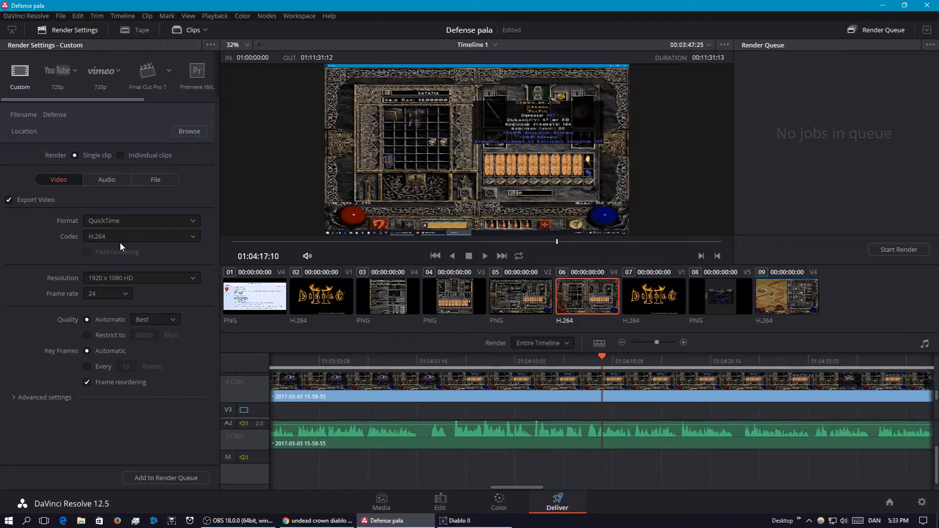
left_click(124, 236)
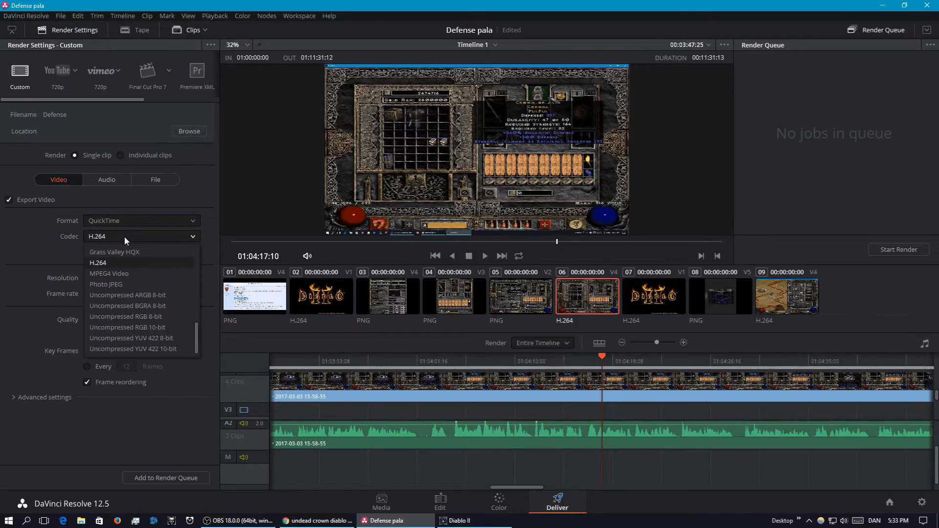
left_click(124, 236)
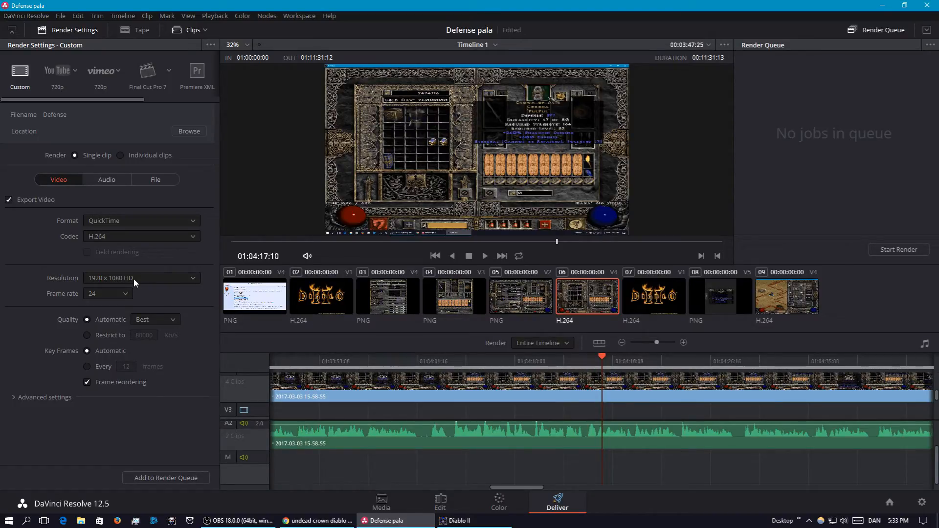
View the render frame rate options and the file naming settings, and return to the video render settings.
left_click(112, 298)
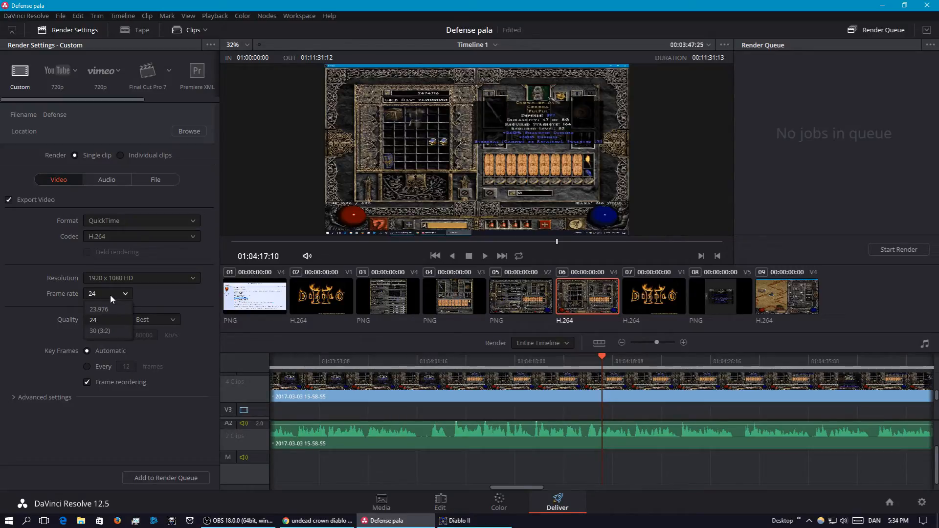
left_click(110, 294)
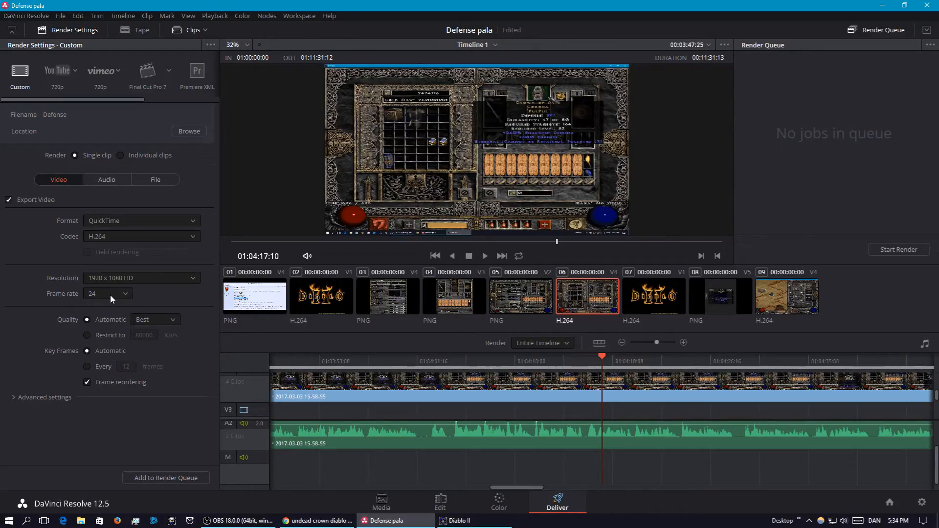
left_click(121, 294)
left_click(122, 294)
left_click(157, 180)
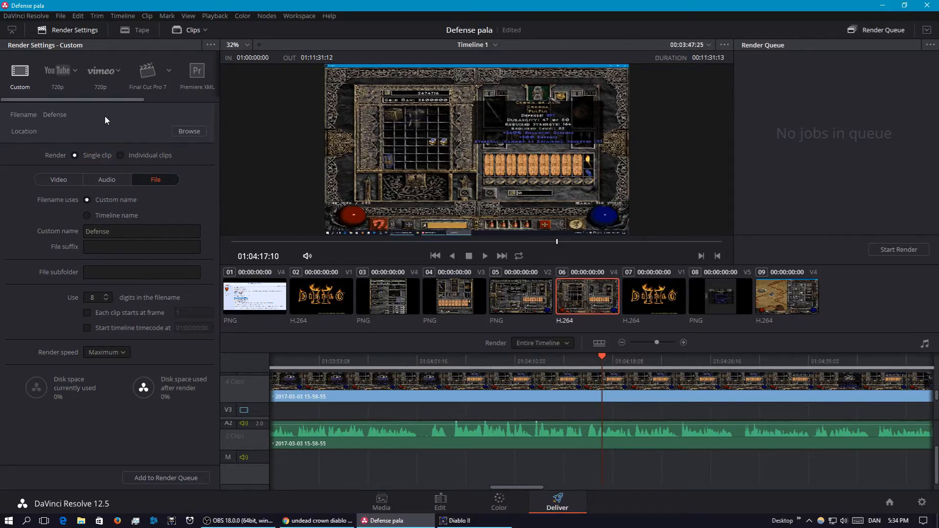
left_click(69, 180)
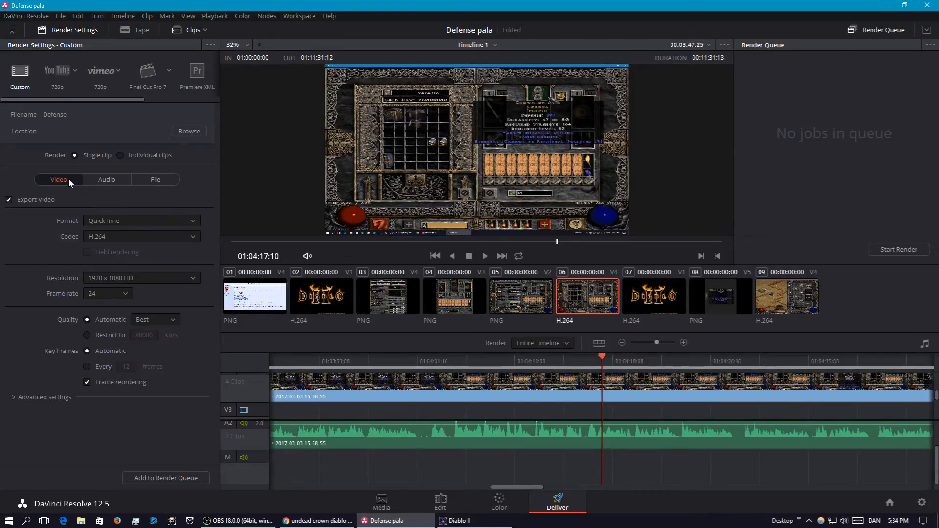